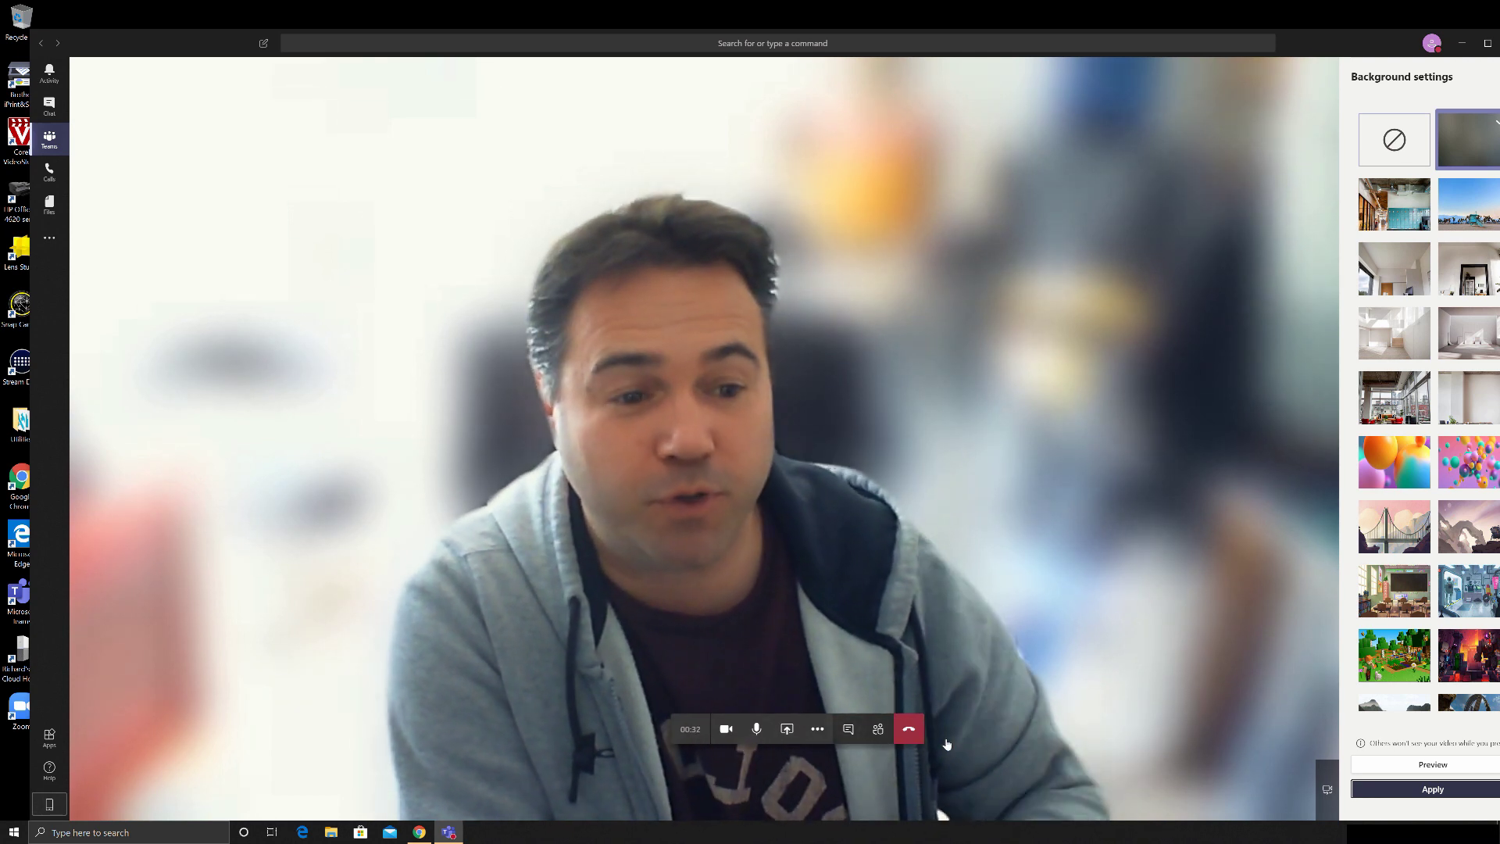
Replace the blurred call background with the office interior image and apply it.
left_click(1426, 423)
left_click(1441, 787)
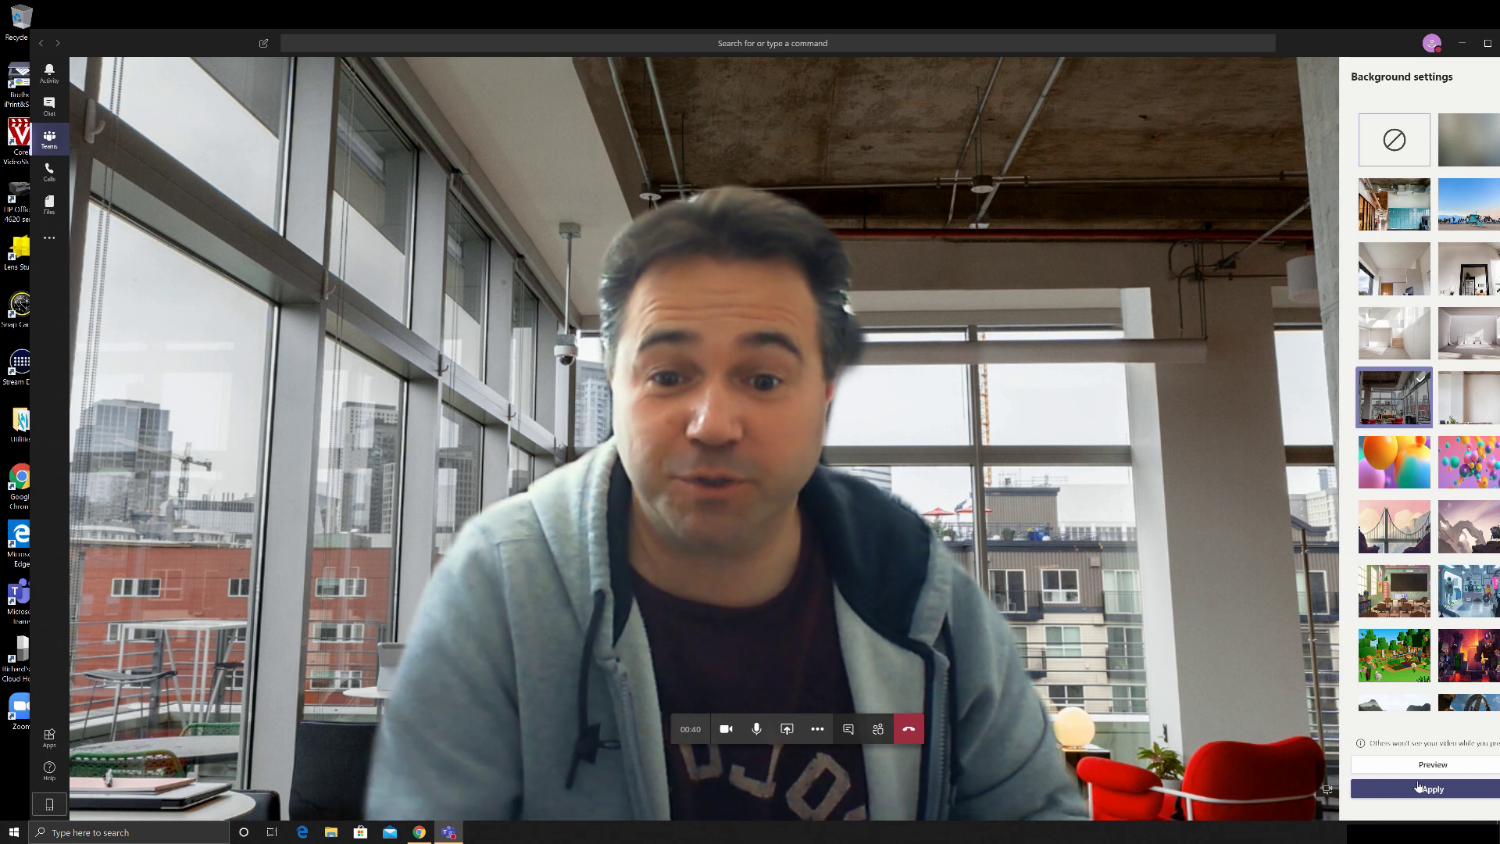
left_click(1420, 786)
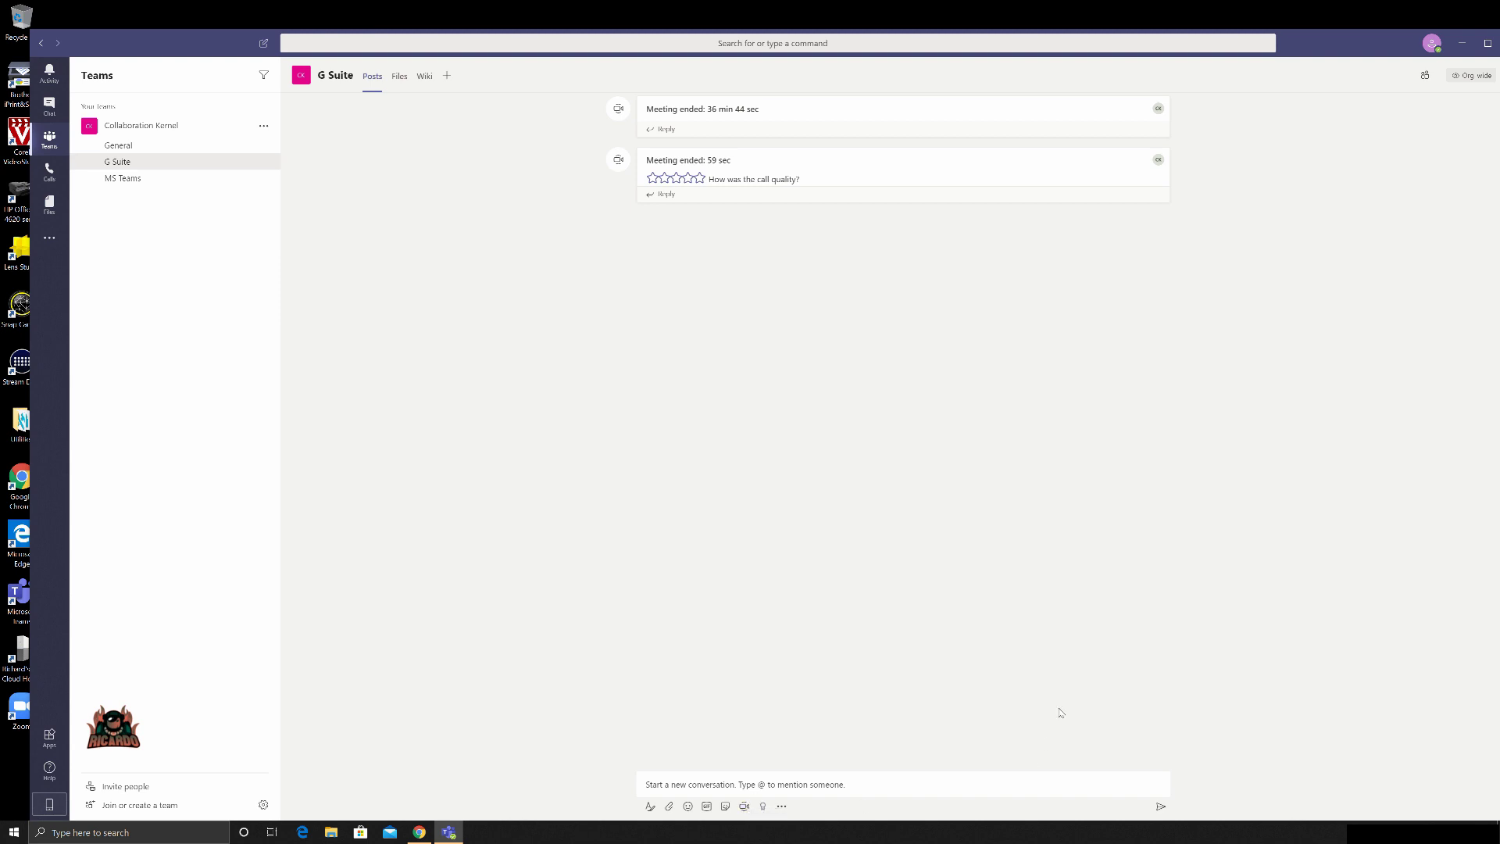
Start an instant Meet now meeting in the Collaboration Kernel G Suite channel.
left_click(744, 807)
left_click(930, 784)
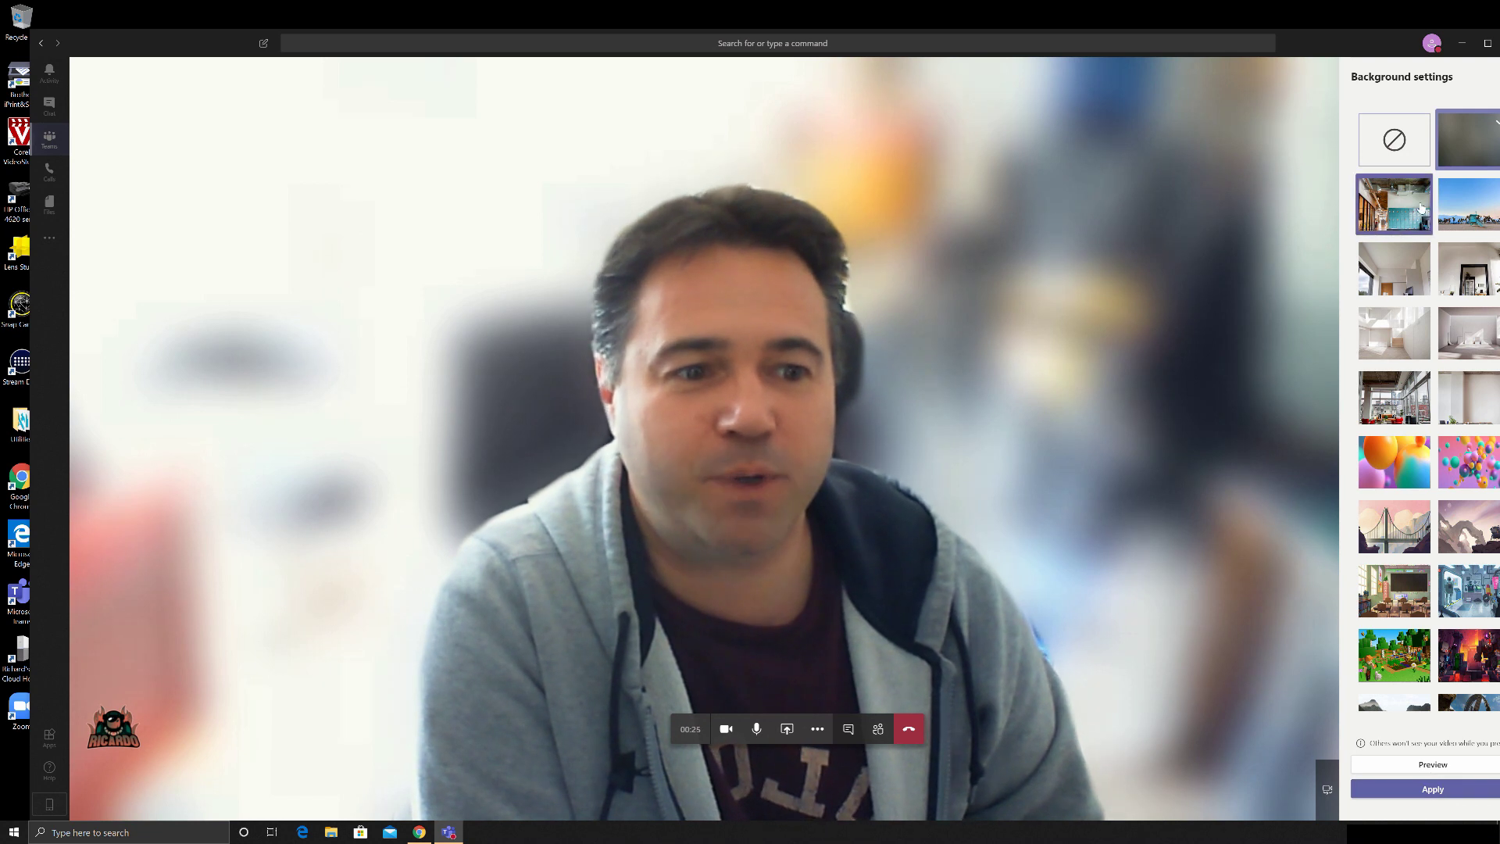
Preview the office, white room and street backgrounds, then apply the mountain valley one.
left_click(1421, 208)
left_click(1451, 383)
scroll(1446, 578, "down", 3)
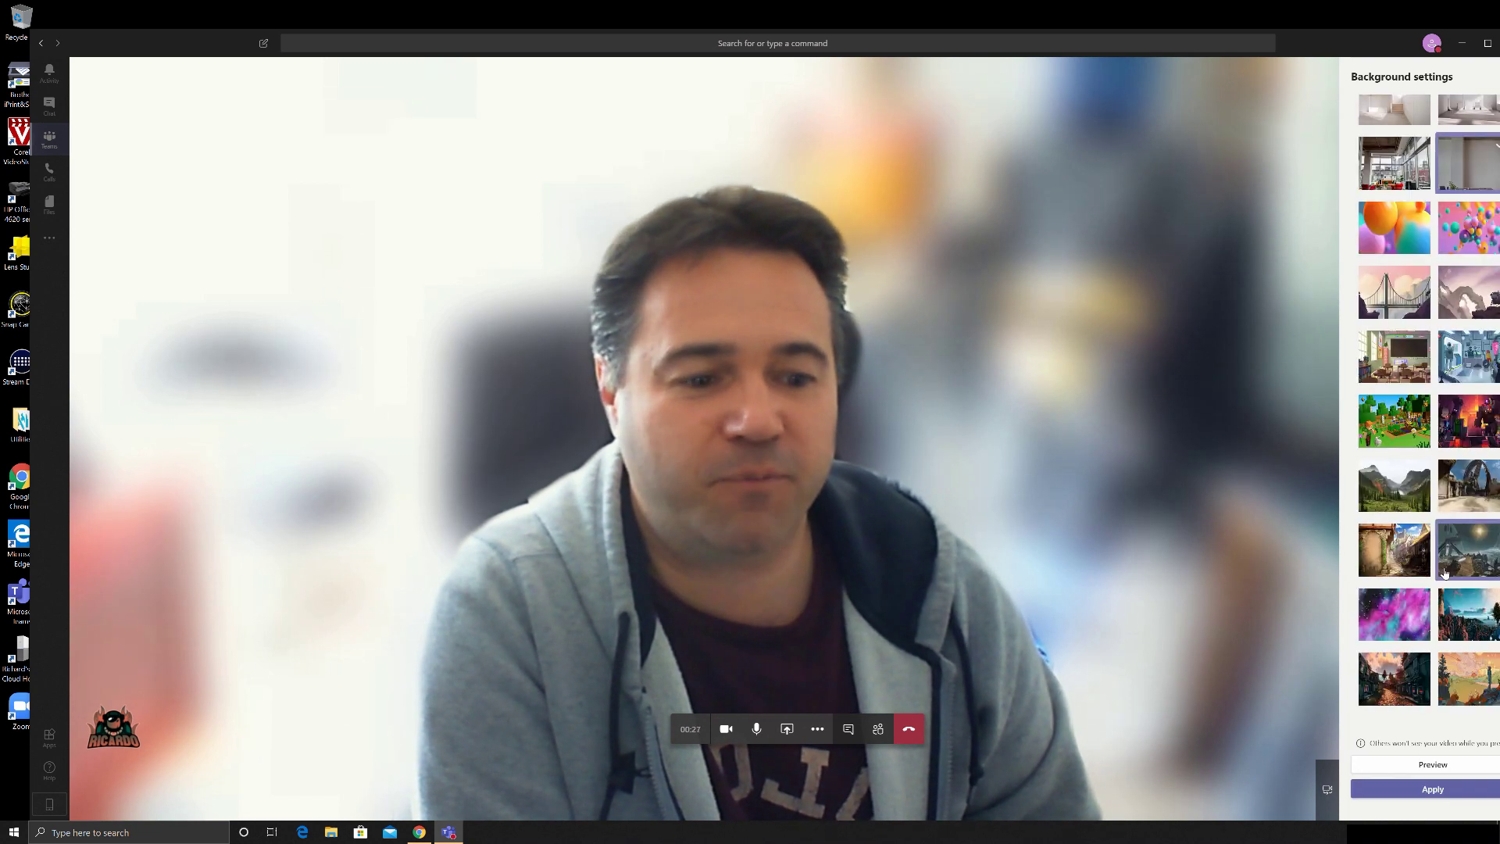
left_click(1405, 668)
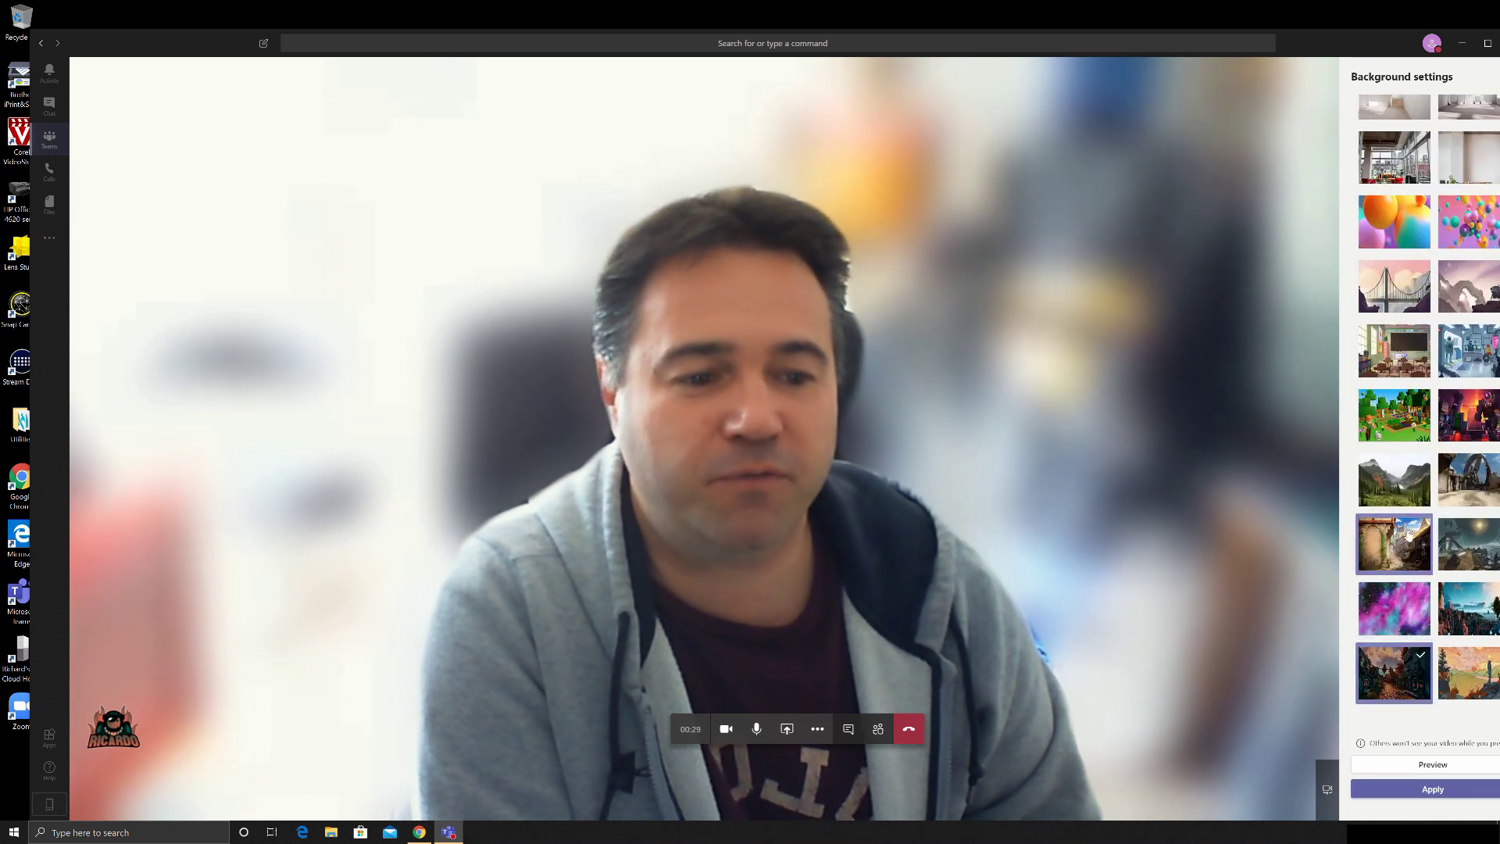
left_click(1402, 502)
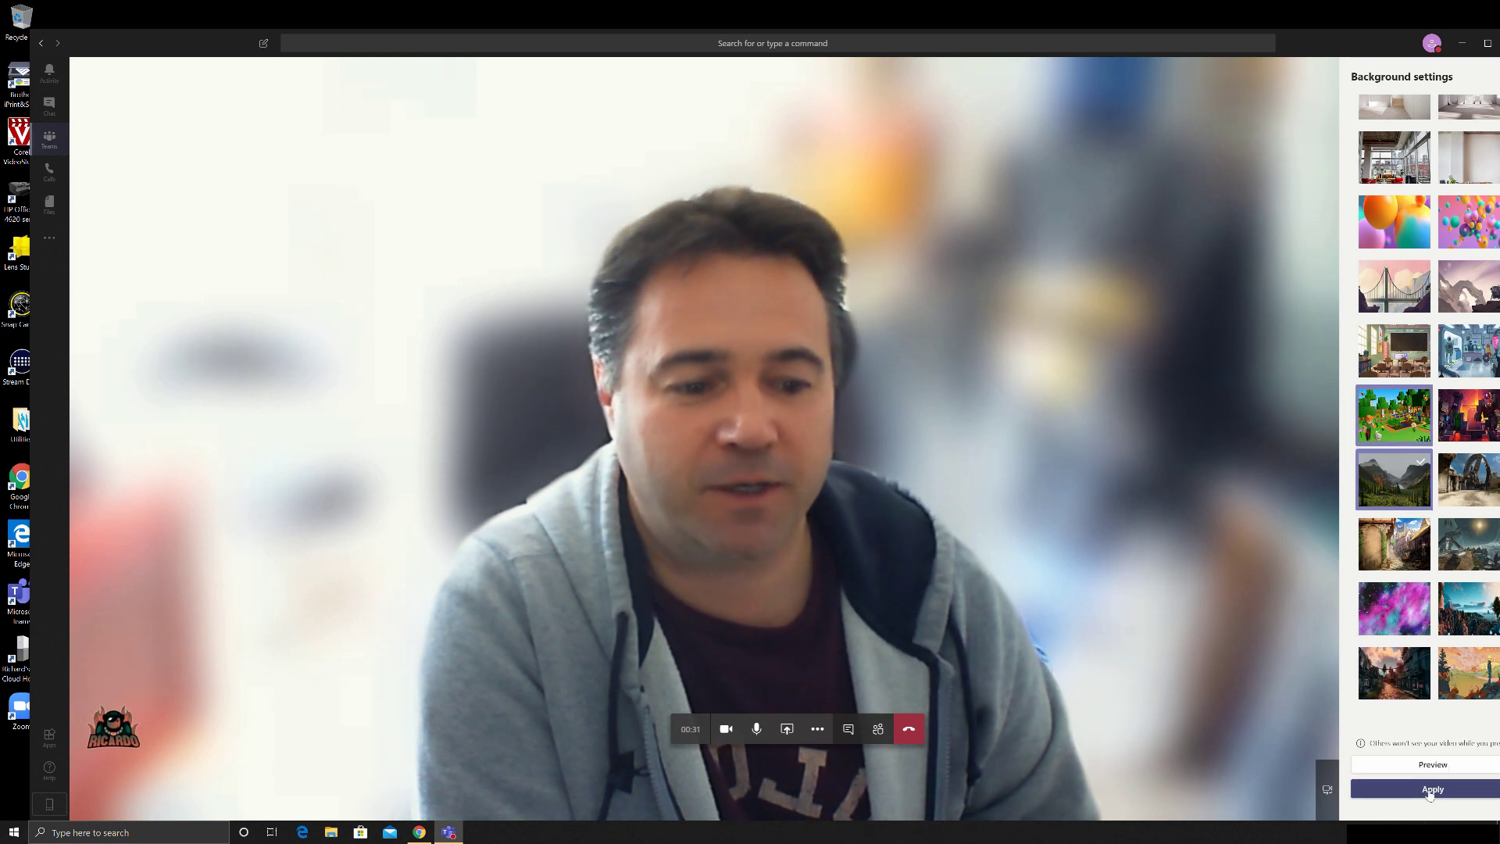
left_click(1430, 790)
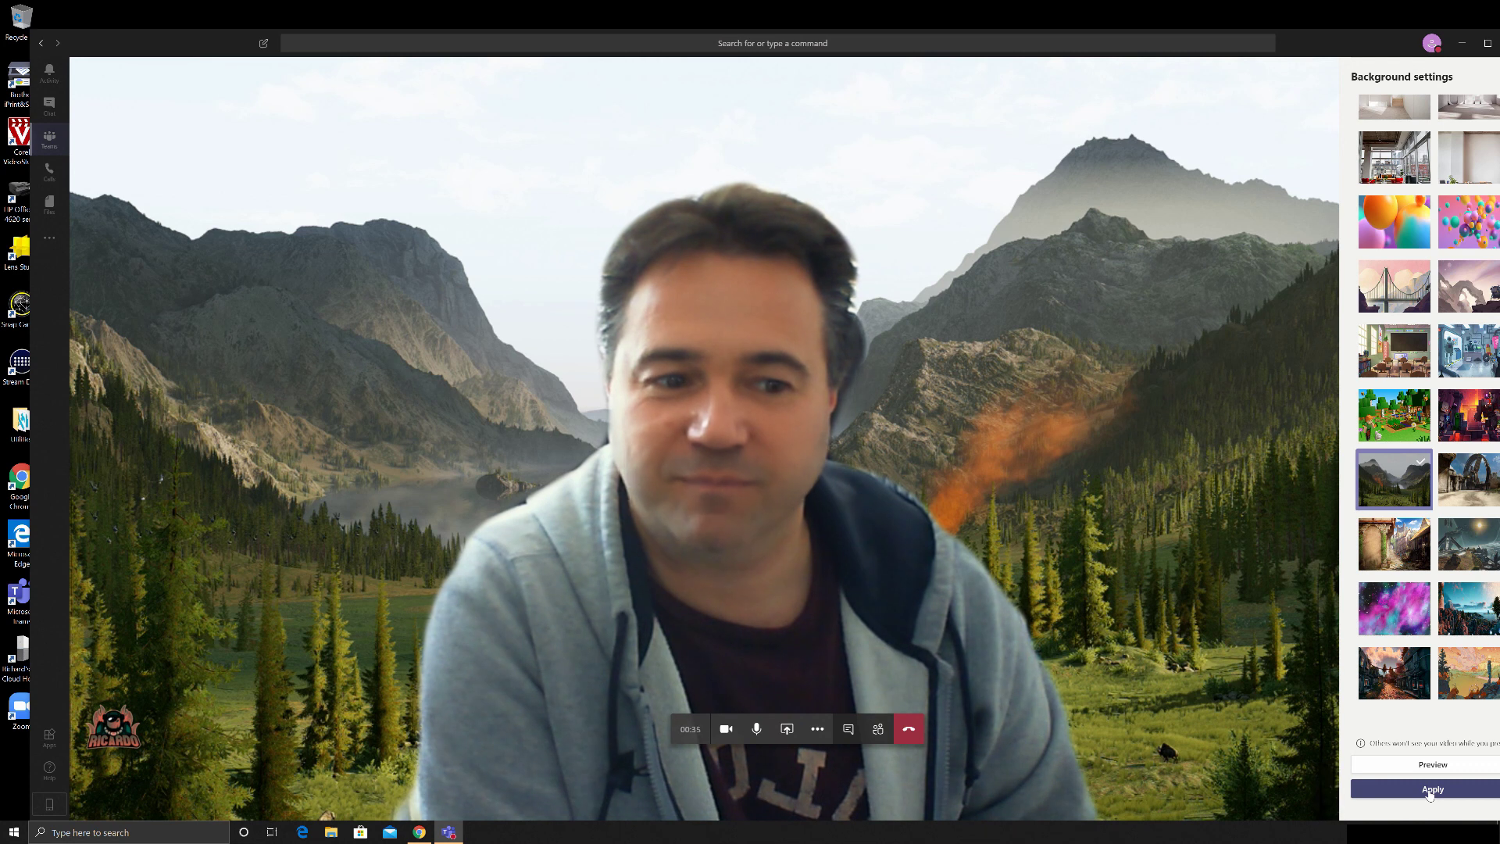
Apply the Minecraft background, then select the plain white room background.
left_click(1390, 436)
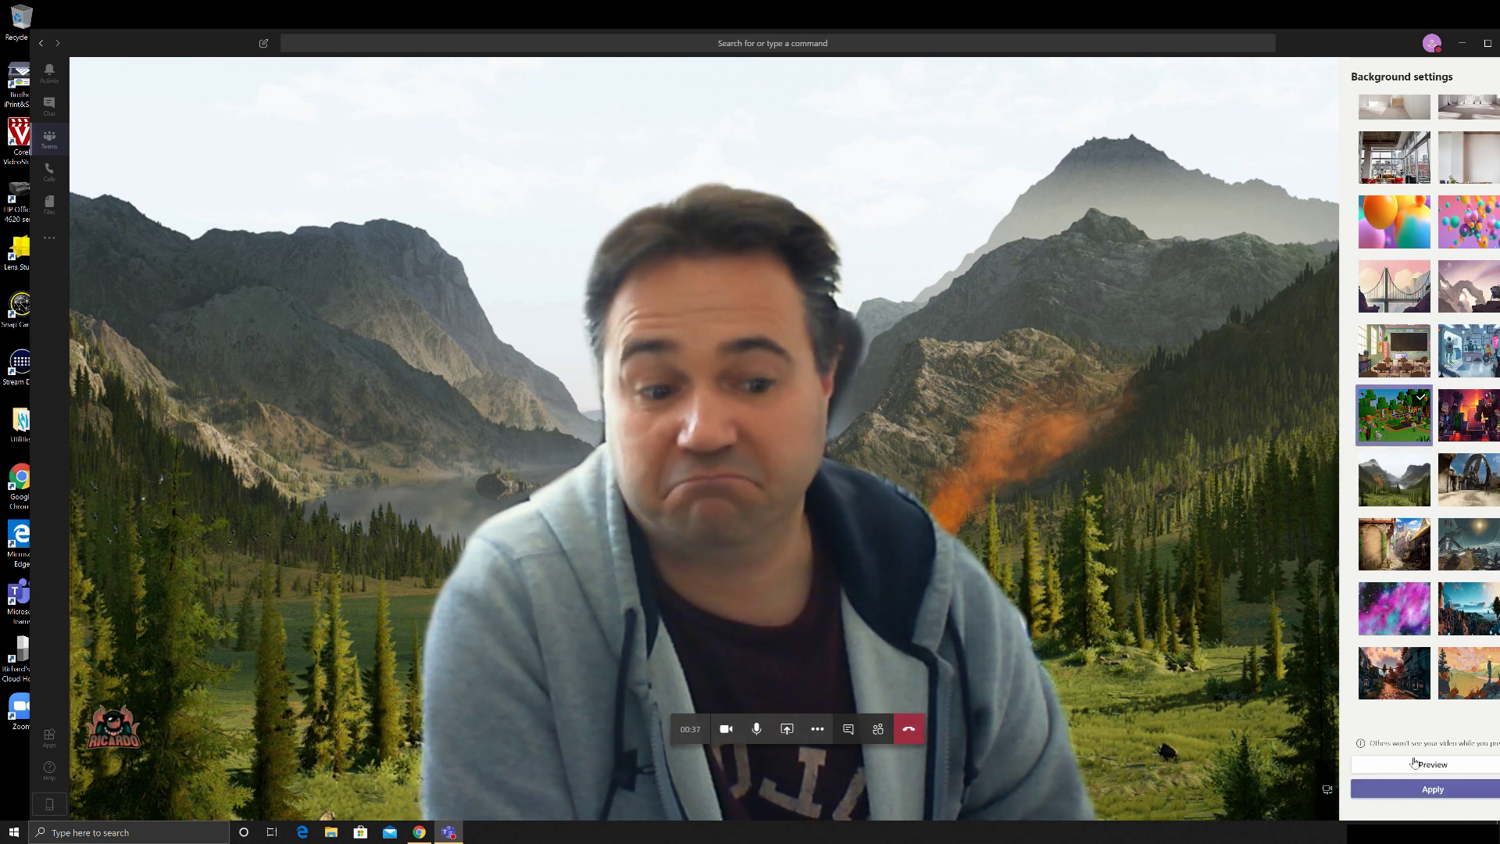
left_click(1424, 789)
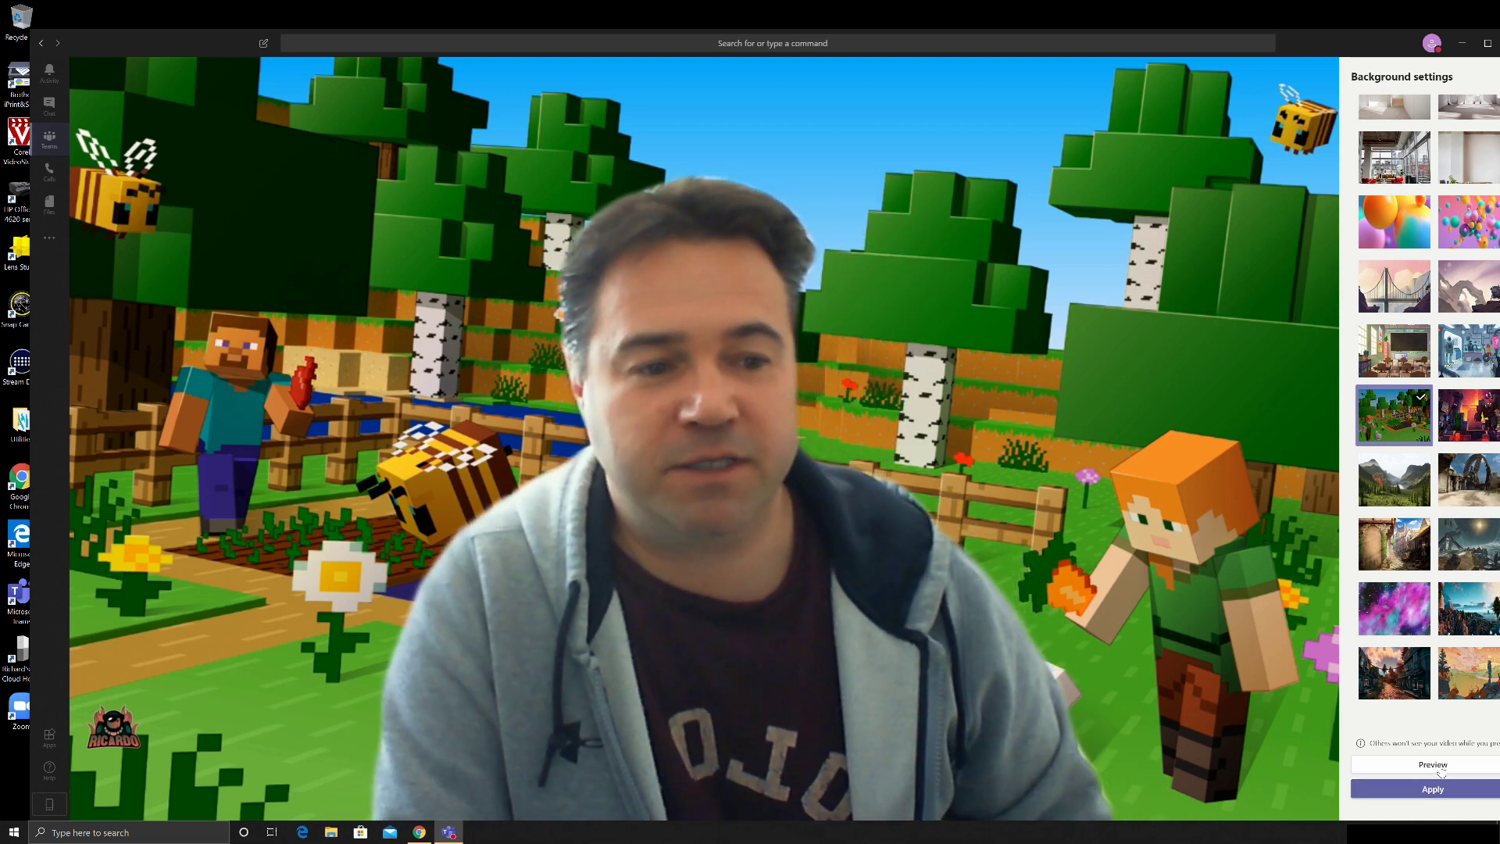
left_click(1459, 171)
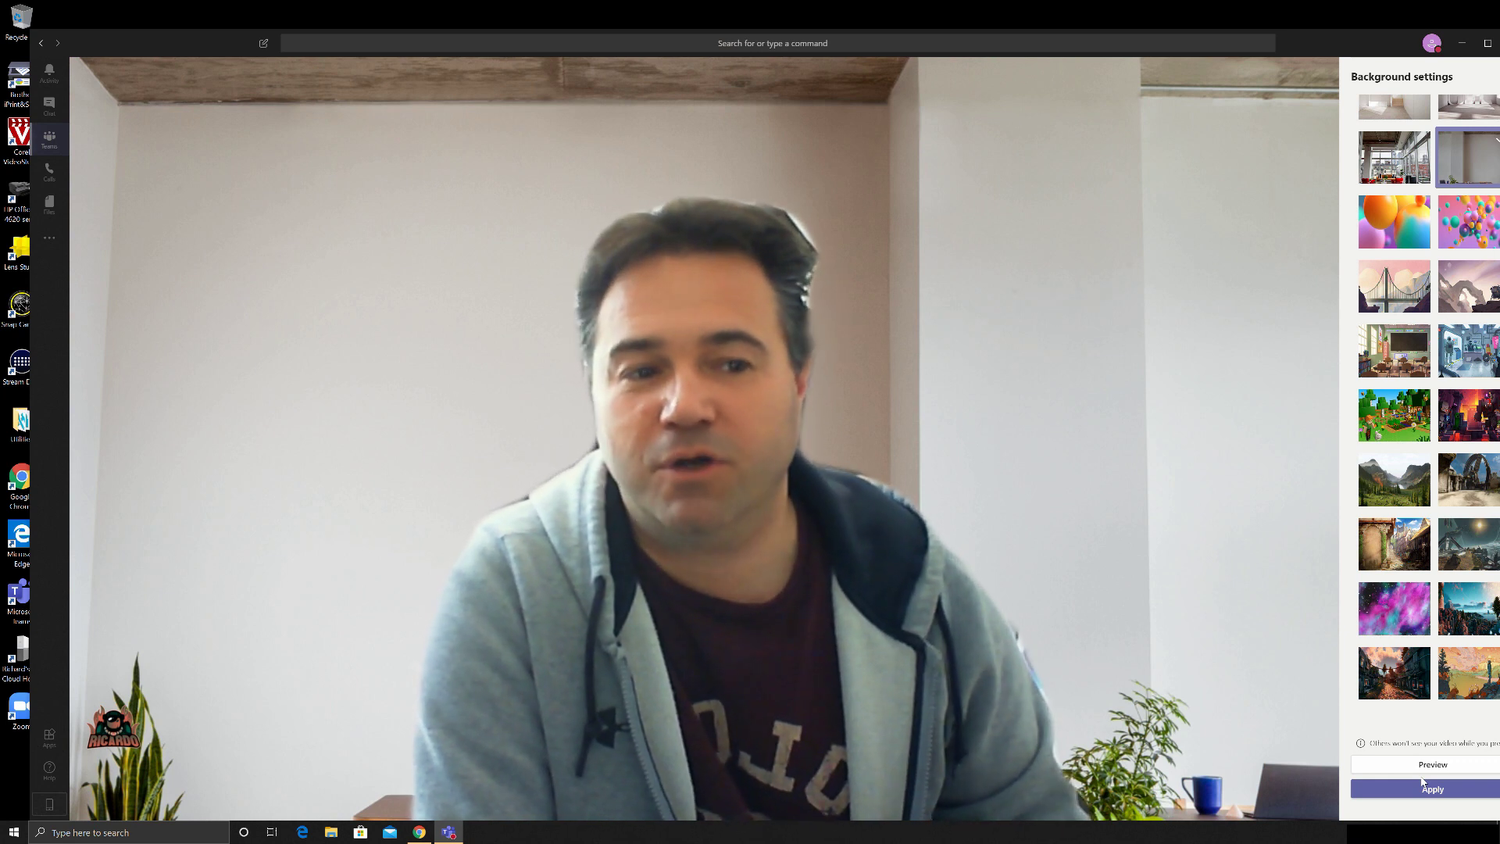
Apply the cartoon sci-fi lab background to the video.
scroll(1438, 618, "up", 3)
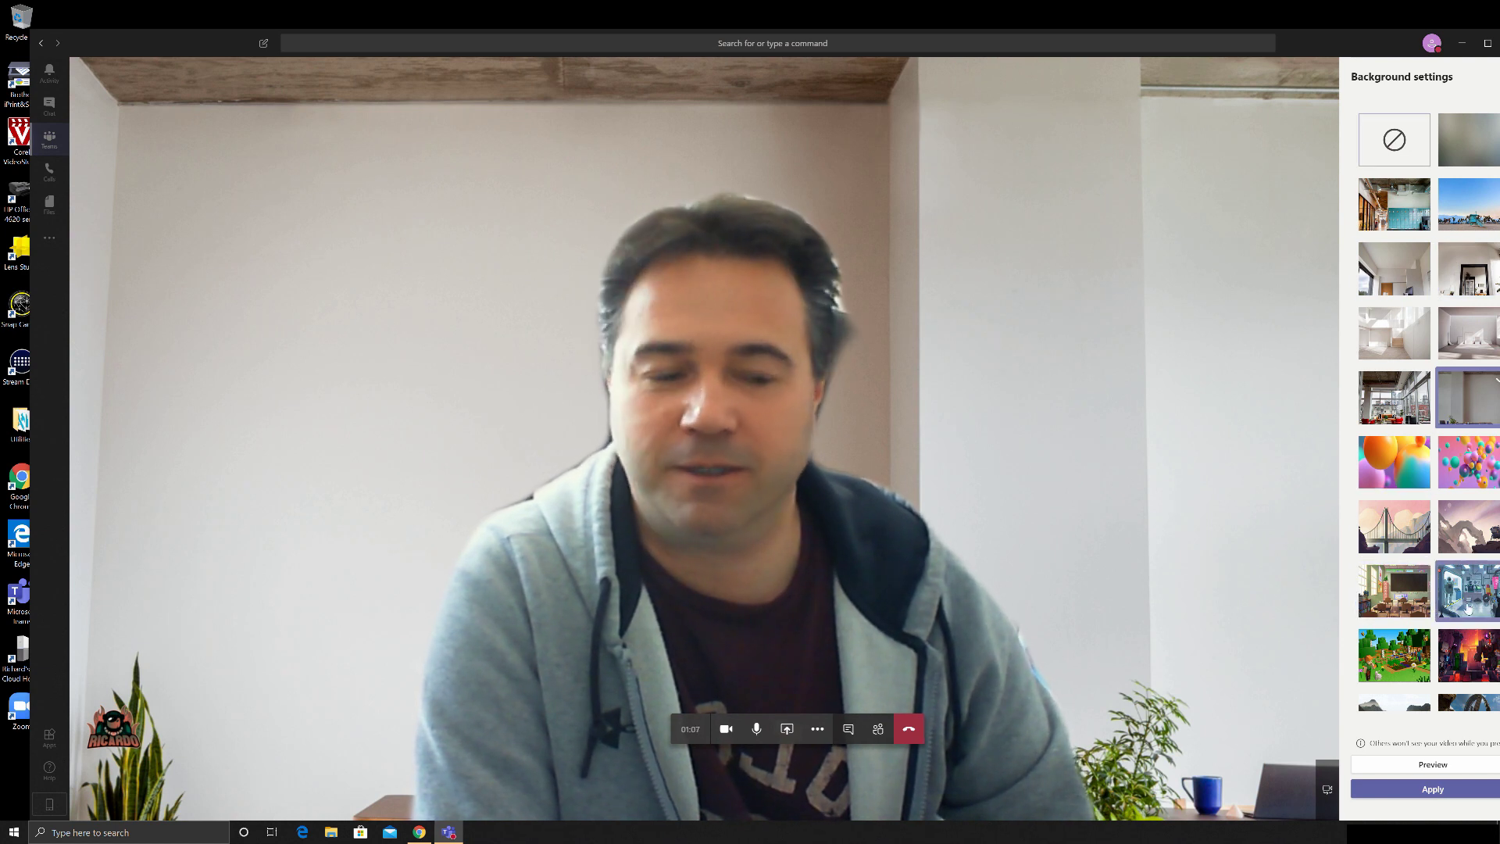
left_click(1479, 615)
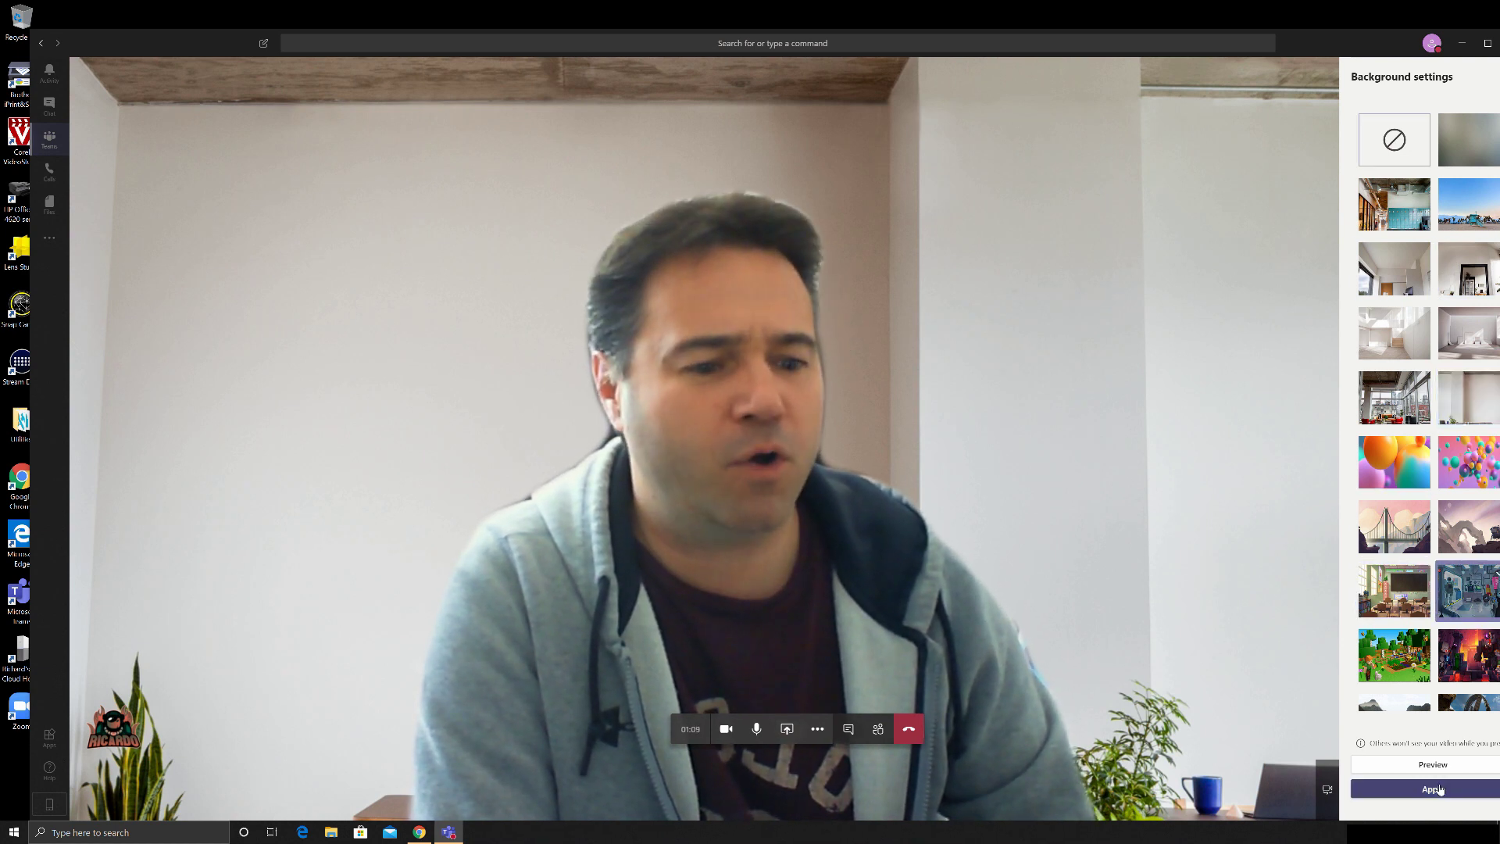
left_click(1432, 789)
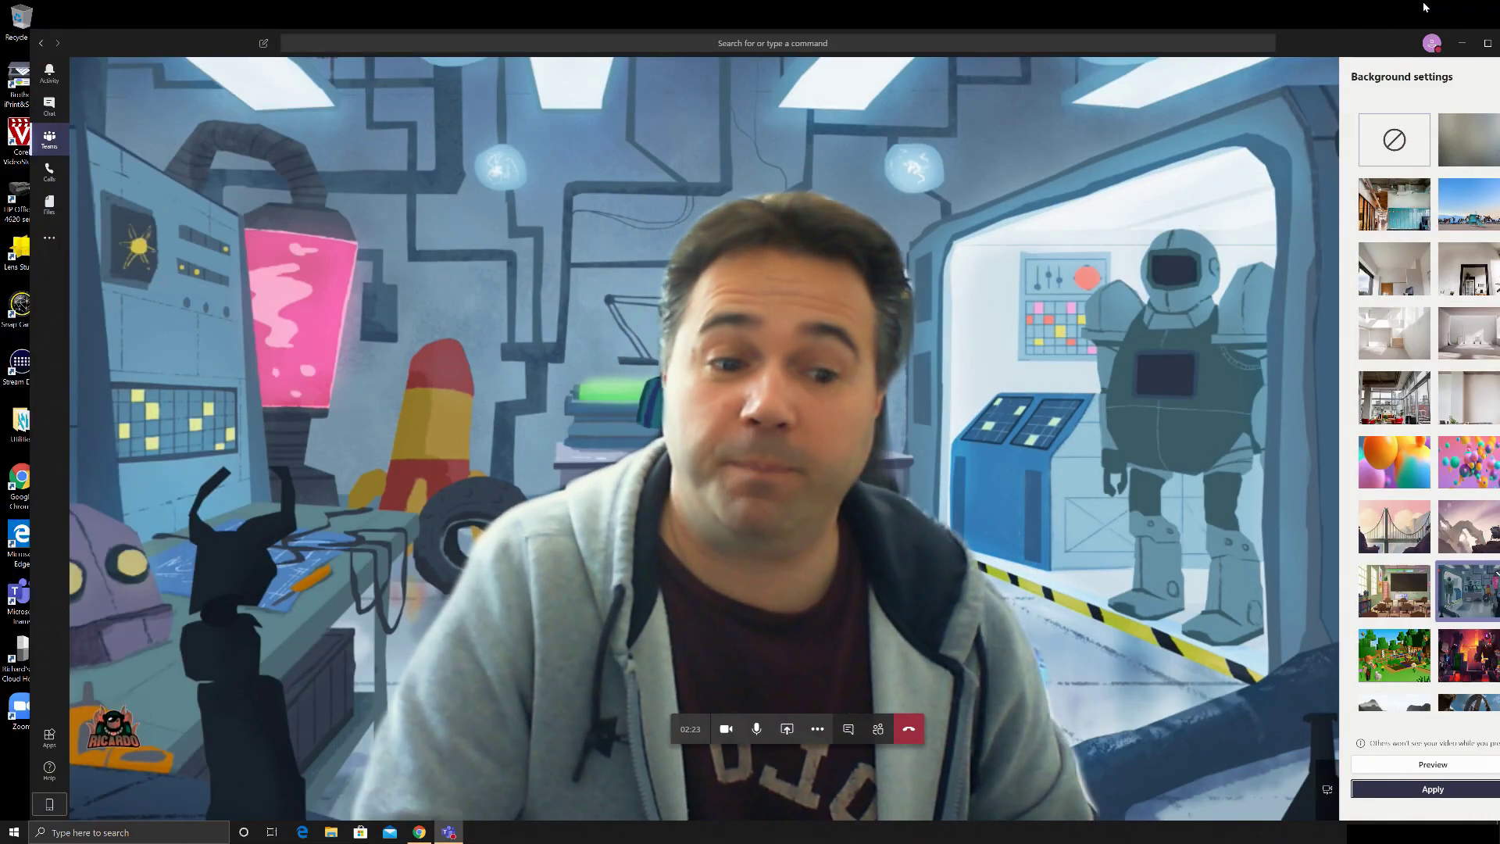
Switch the video background to the purple galaxy image.
scroll(1460, 359, "down", 3)
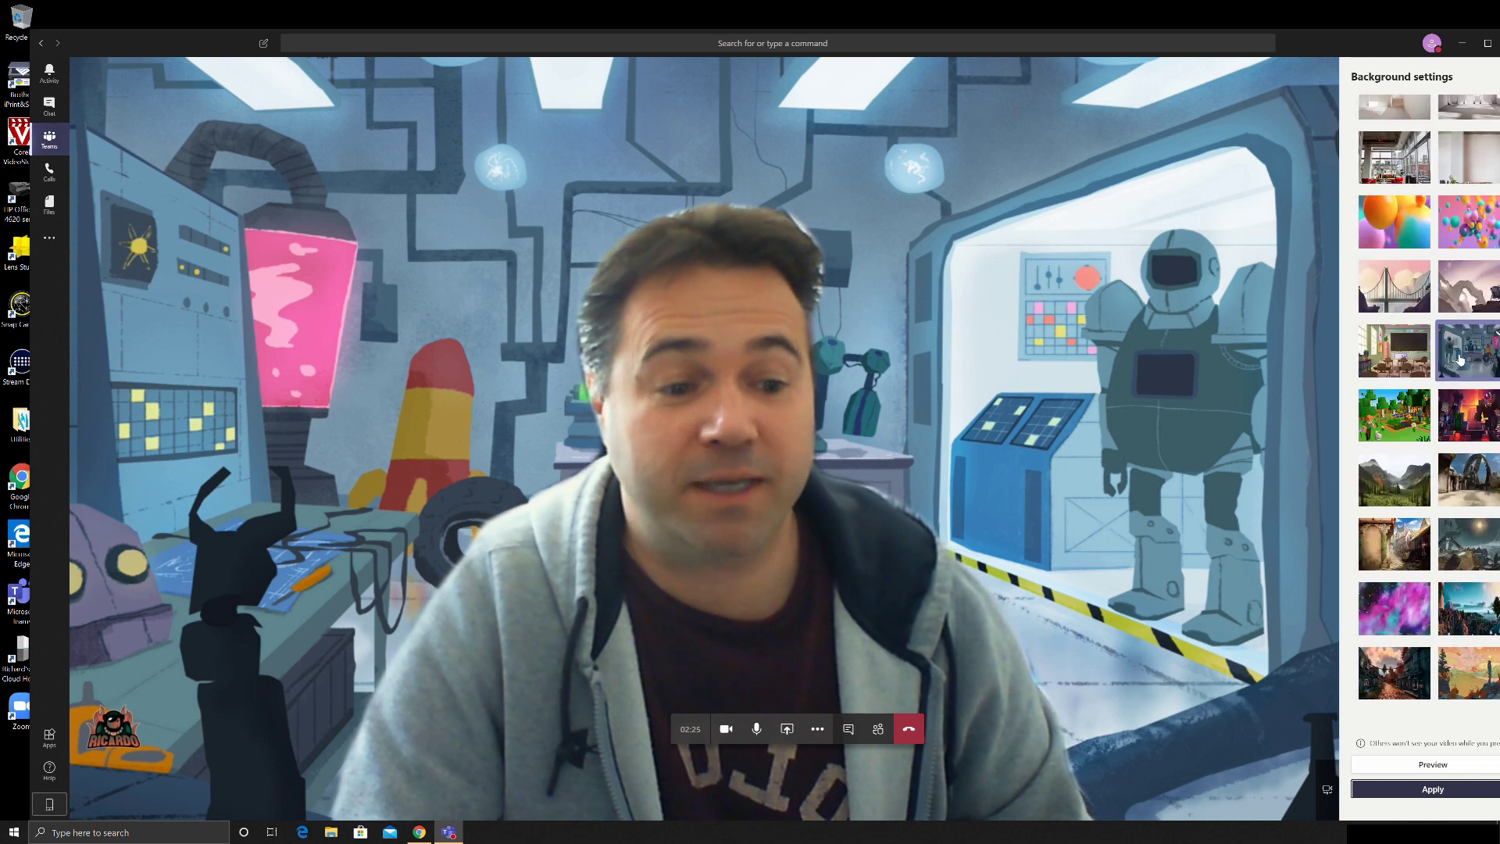
left_click(1411, 621)
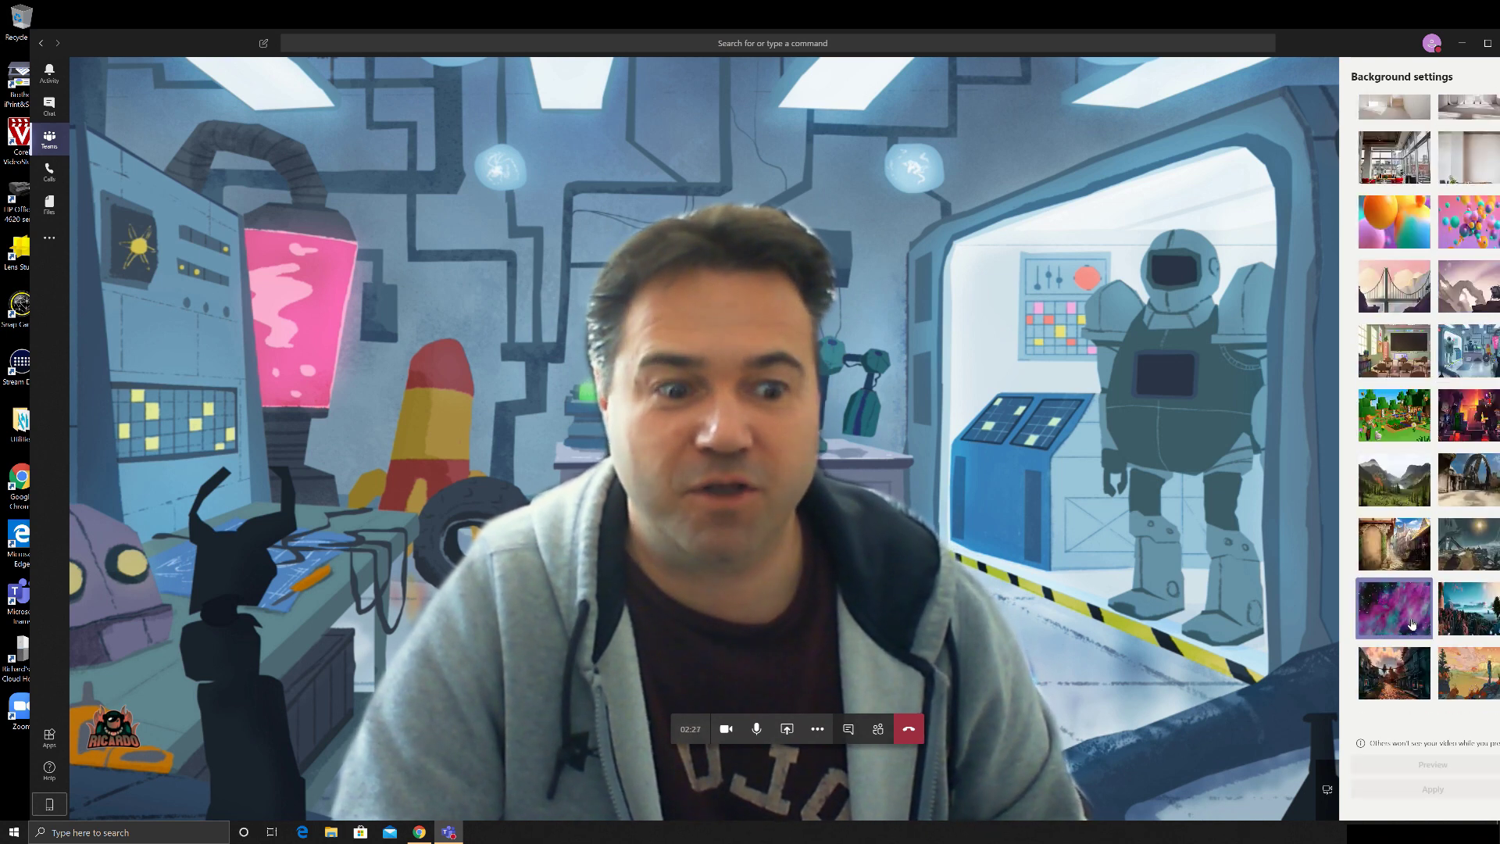
left_click(1416, 790)
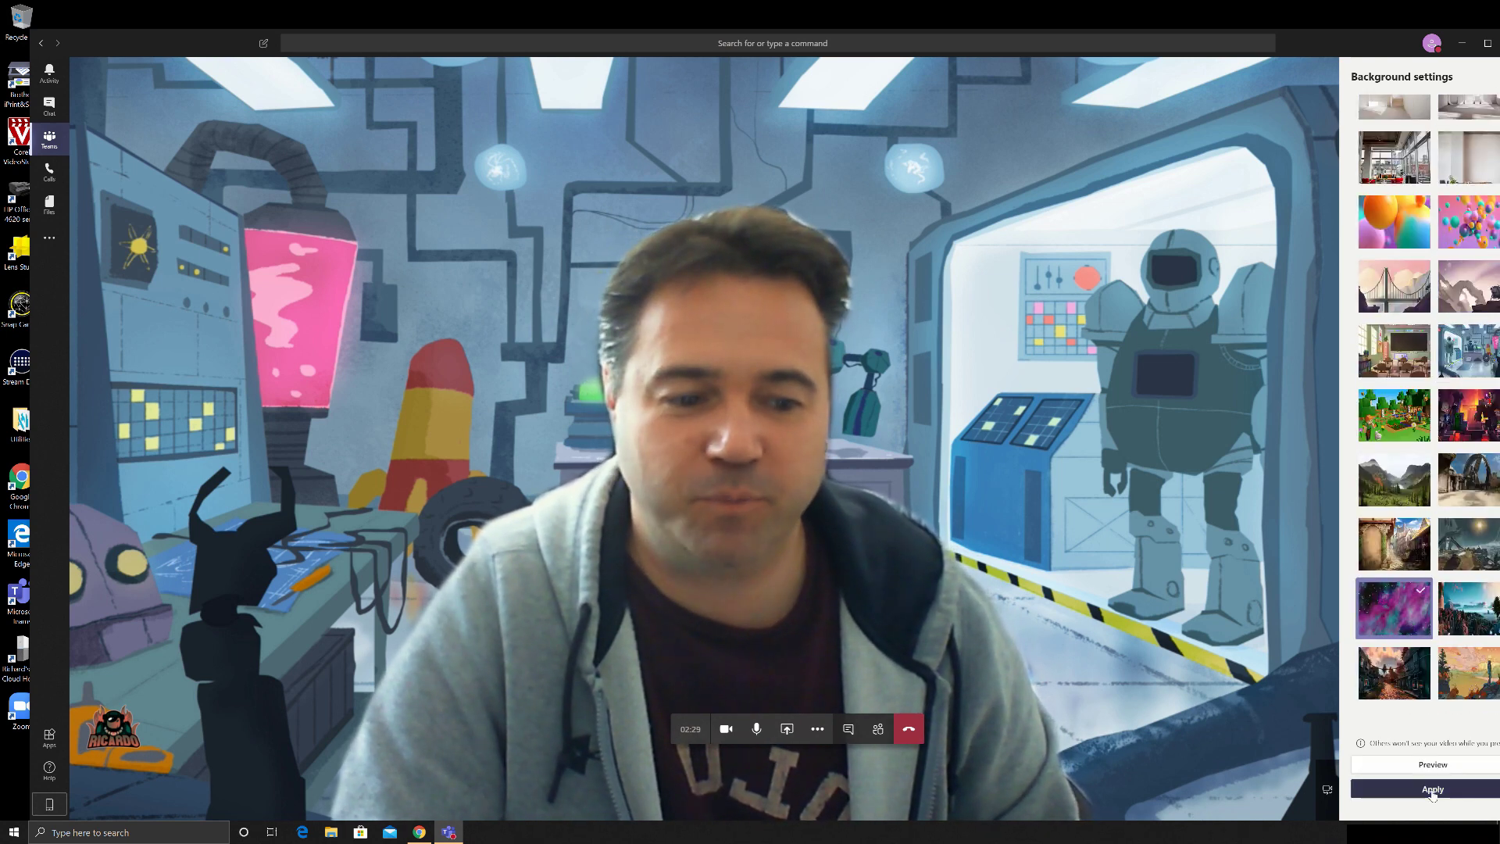
Open %APPDATA%\Microsoft\Teams\Backgrounds\Uploads in File Explorer and place it at the upper right.
left_click(128, 832)
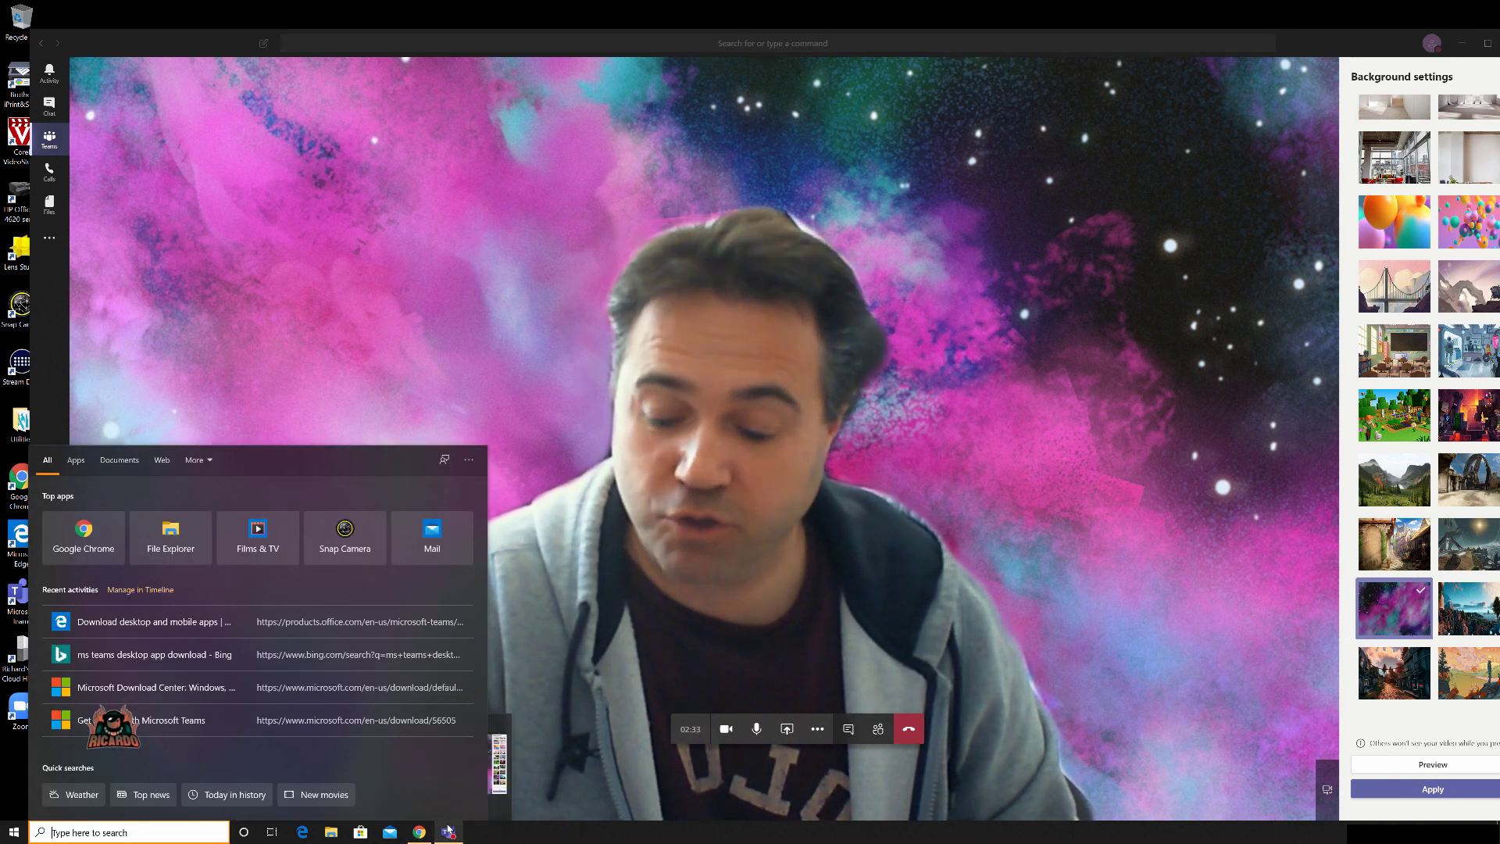
type("%APPDATA%\\Microsoft\\Teams\\Backgrounds\\Uploads")
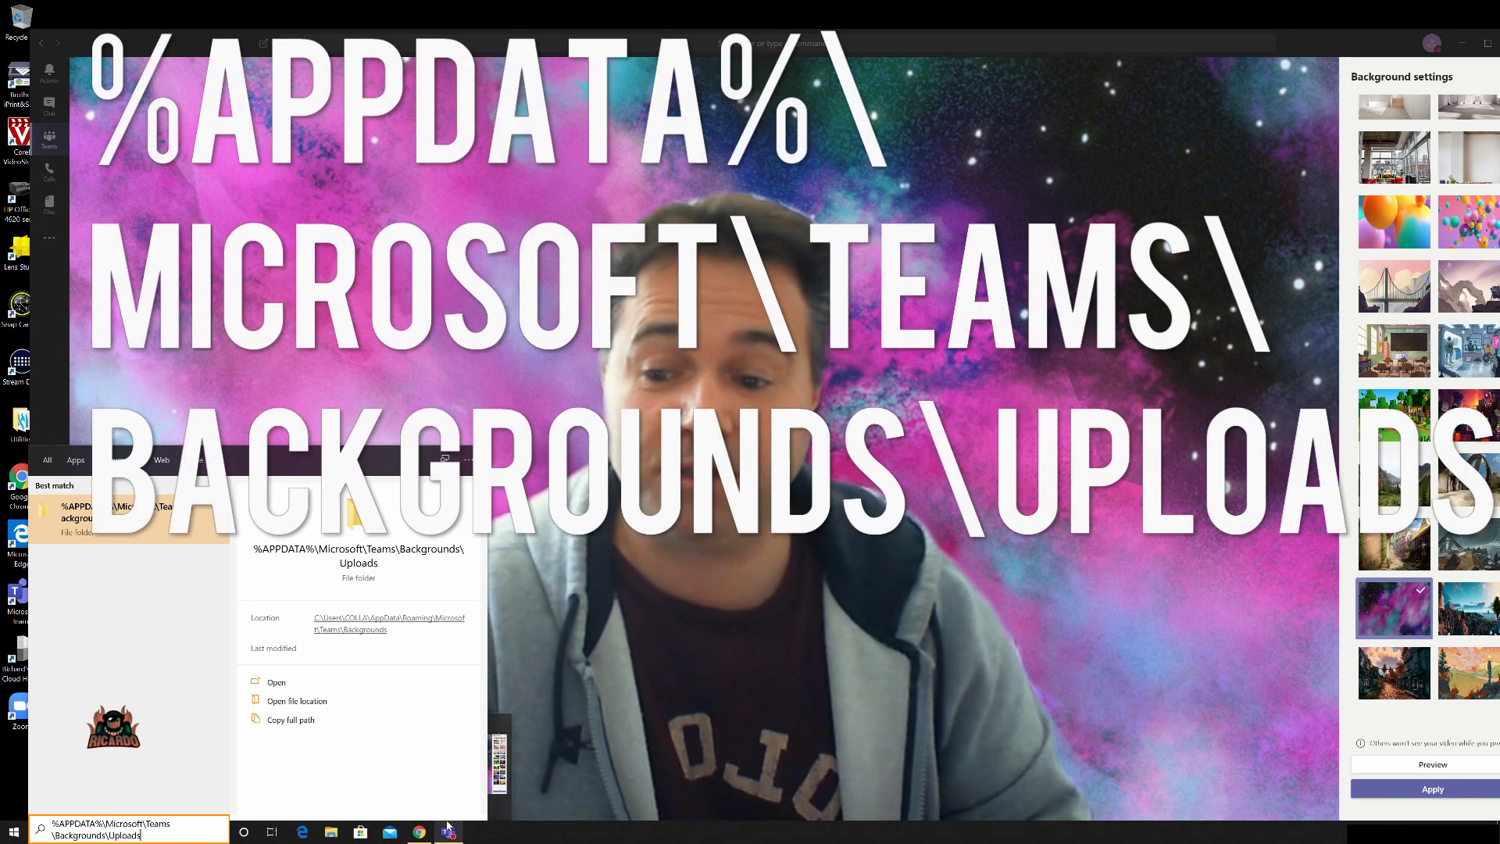
key("Return")
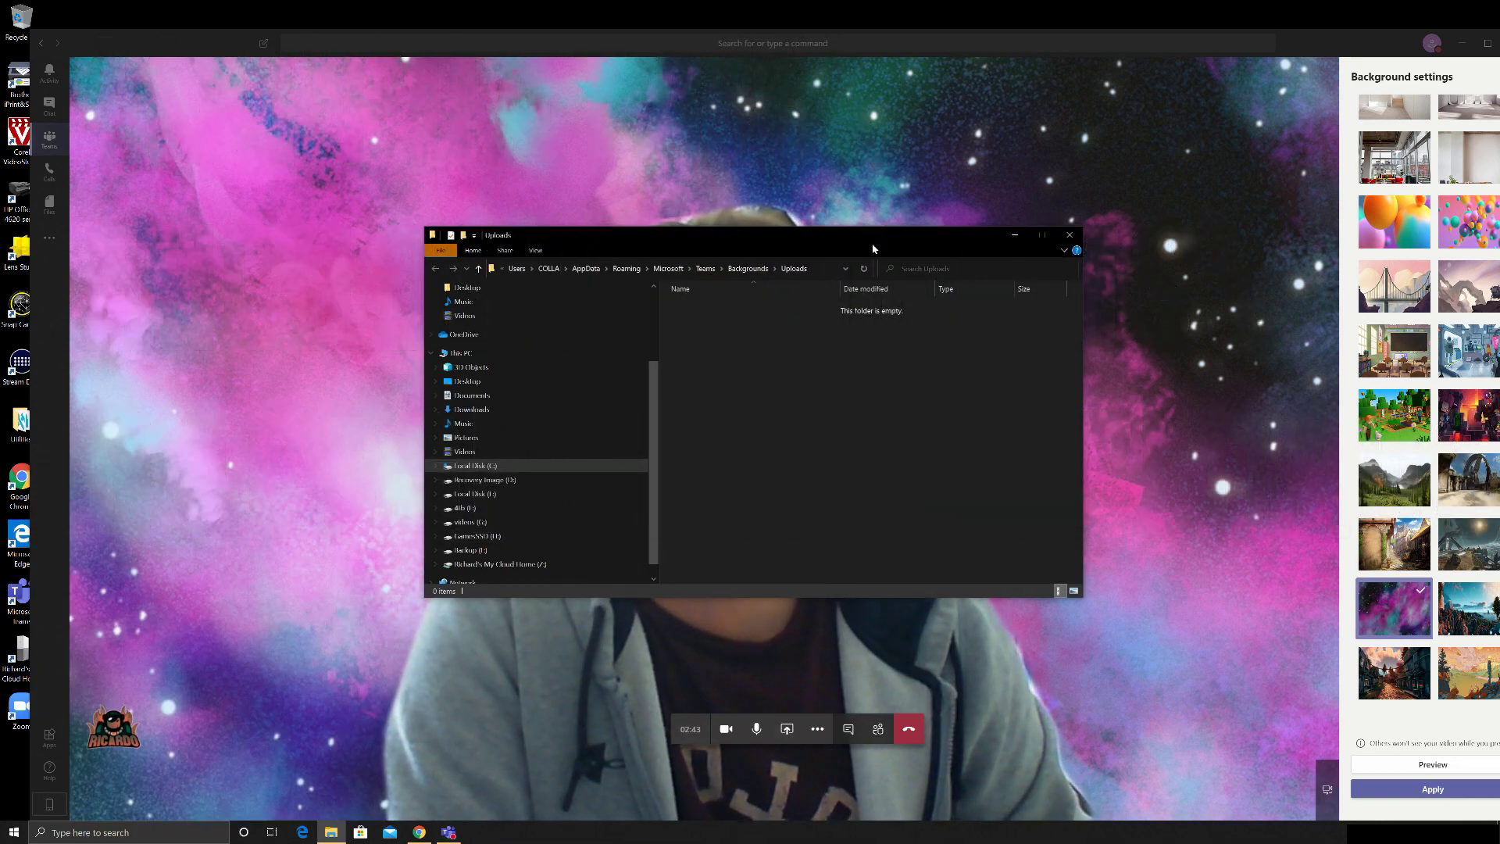
mouse_move(874, 248)
left_mouse_down()
mouse_move(500, 178)
mouse_move(549, 109)
mouse_move(912, 486)
mouse_move(1185, 432)
mouse_move(1233, 41)
mouse_move(1239, 75)
left_mouse_up()
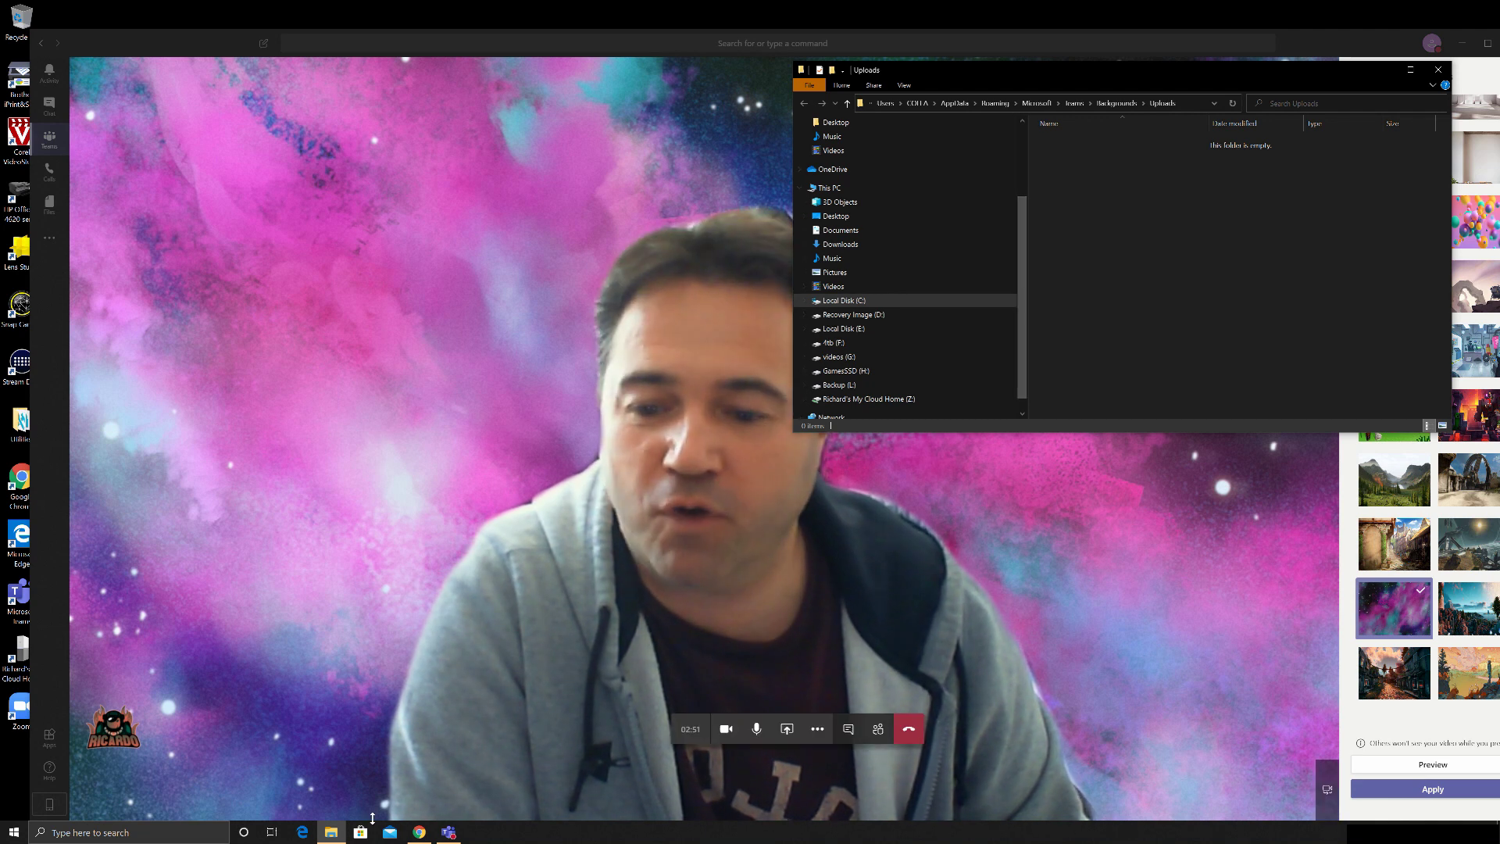
right_click(331, 832)
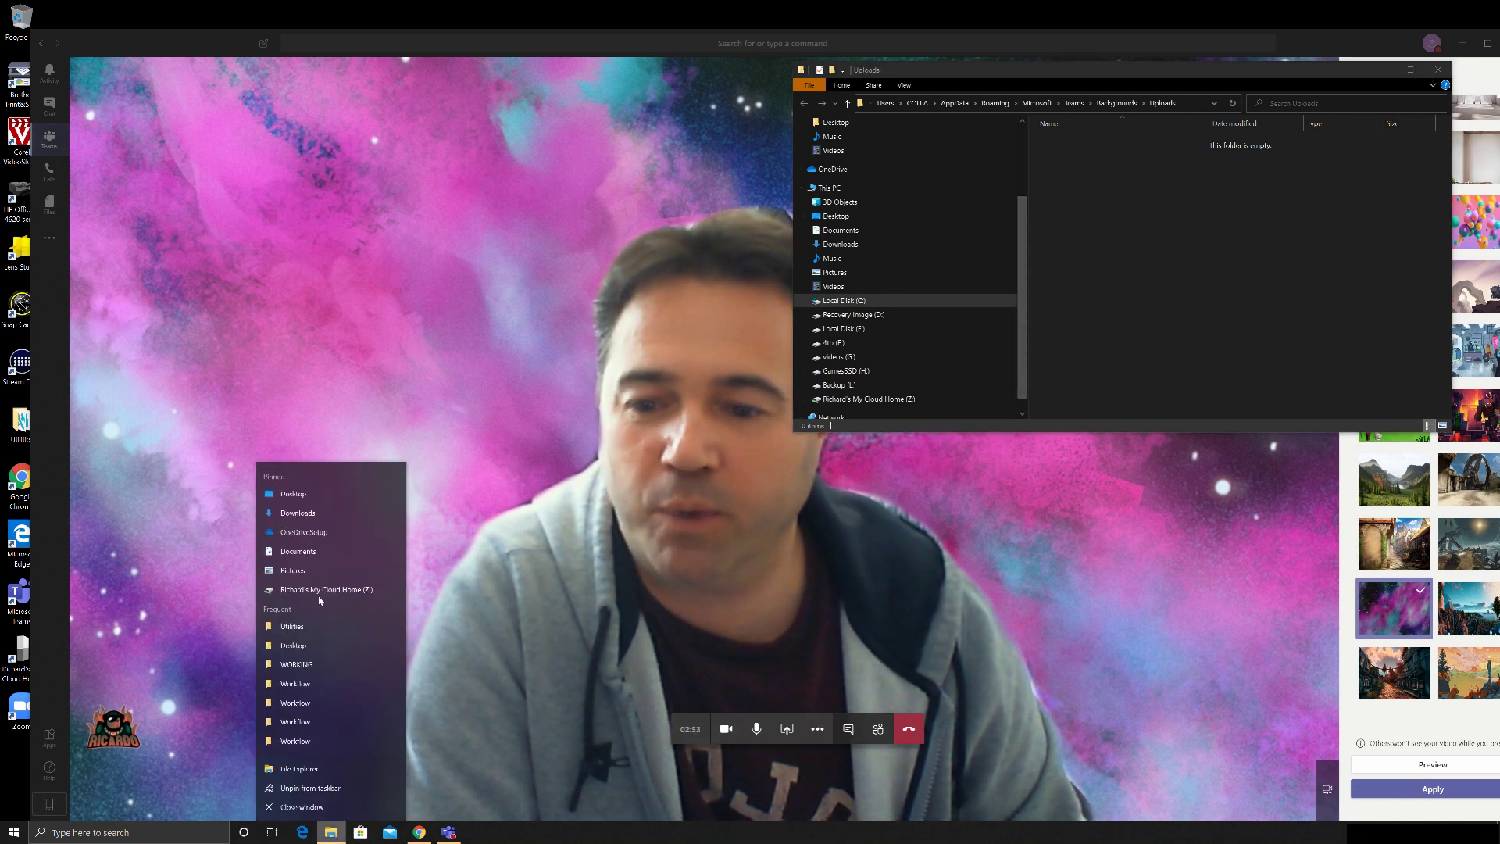
Open a second Explorer window on Pictures and select the high res logo image.
left_click(299, 768)
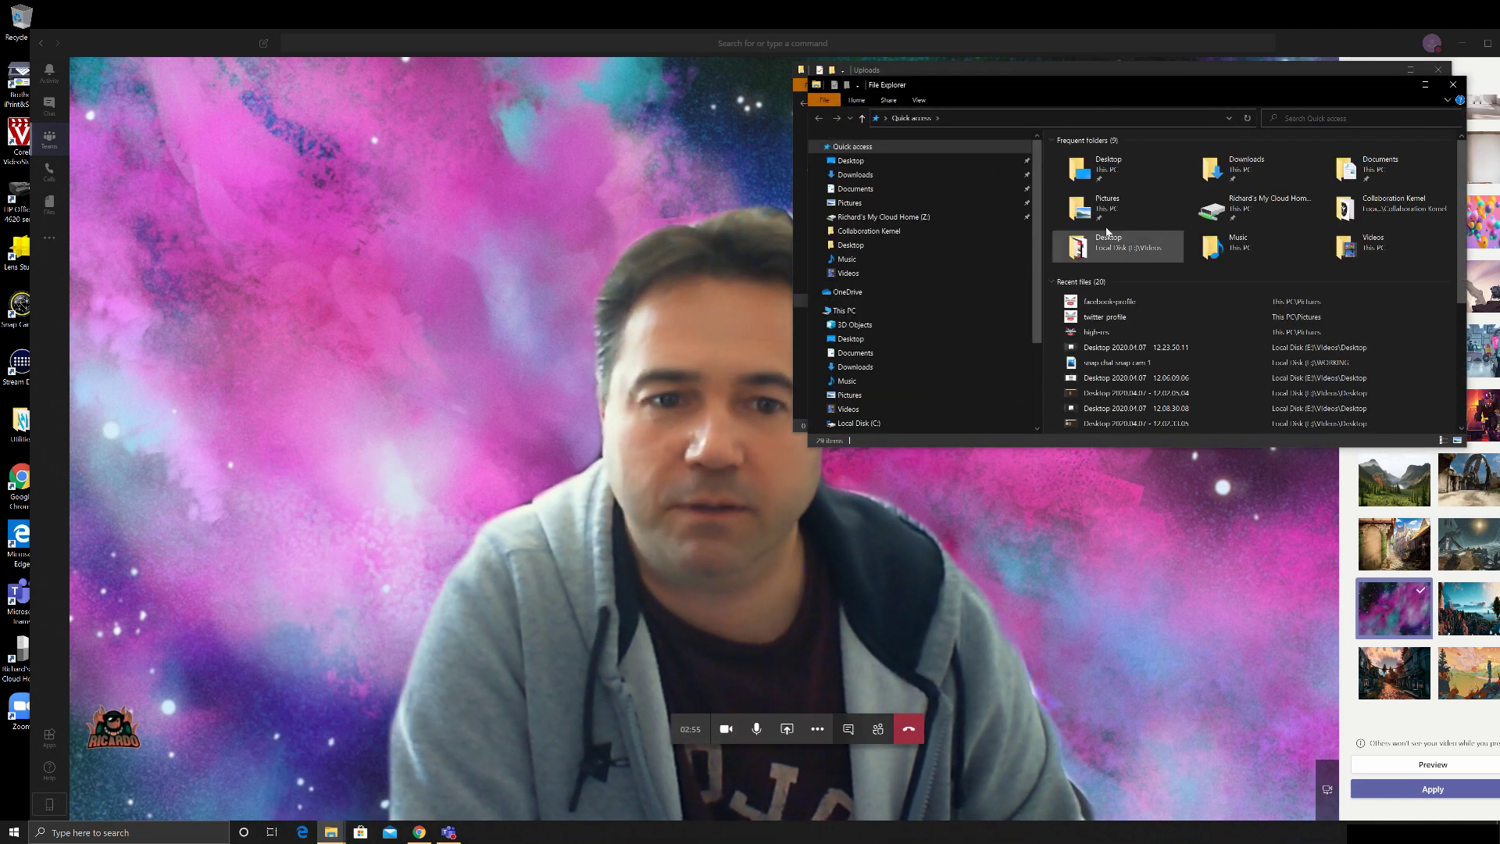
mouse_move(1084, 70)
left_mouse_down()
mouse_move(1062, 104)
mouse_move(434, 490)
mouse_move(314, 94)
left_mouse_up()
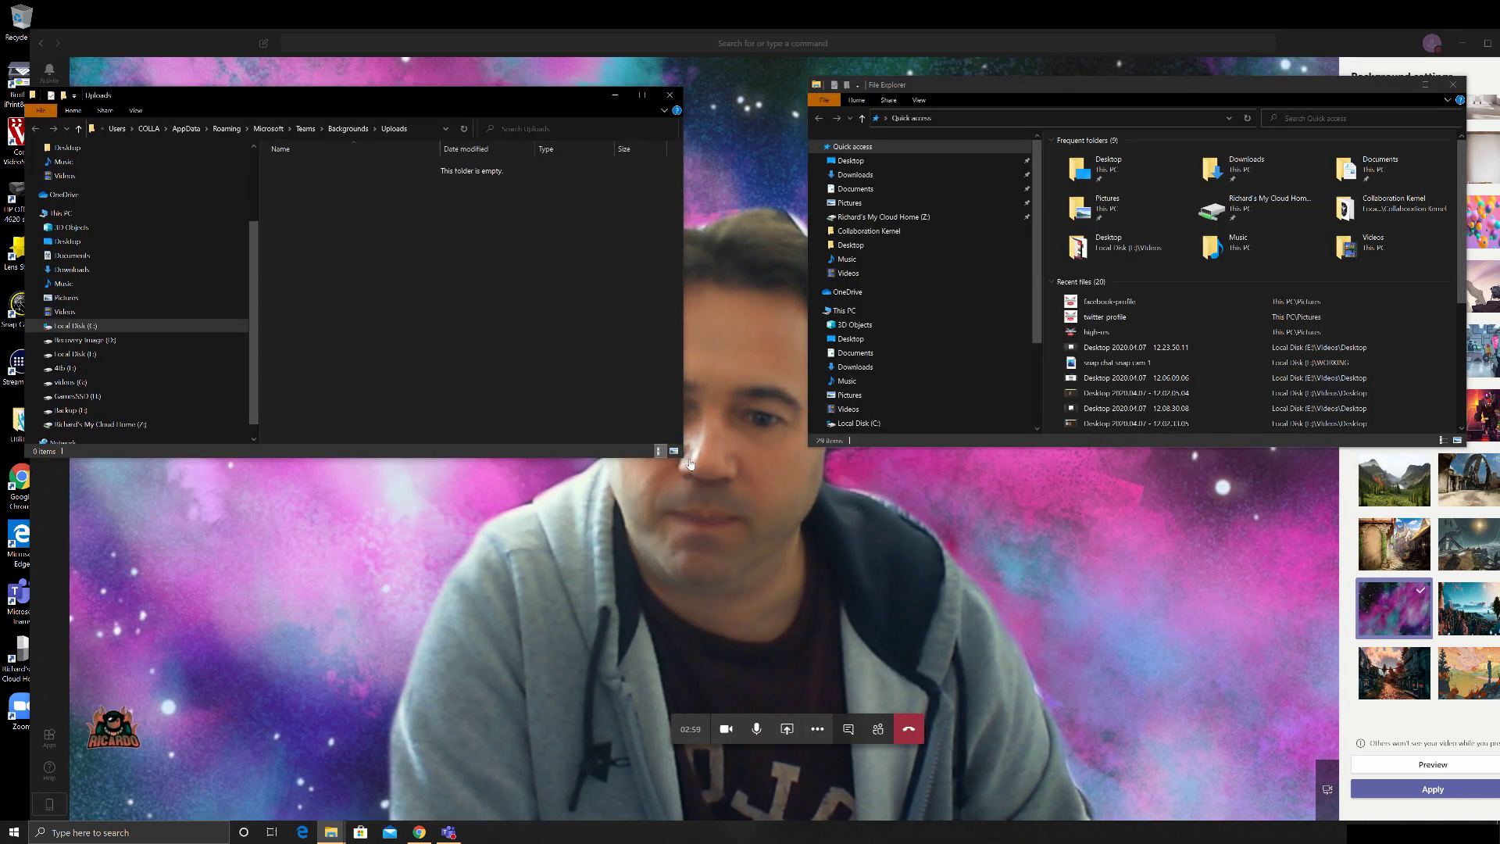
mouse_move(685, 457)
left_mouse_down()
mouse_move(369, 294)
mouse_move(408, 378)
left_mouse_up()
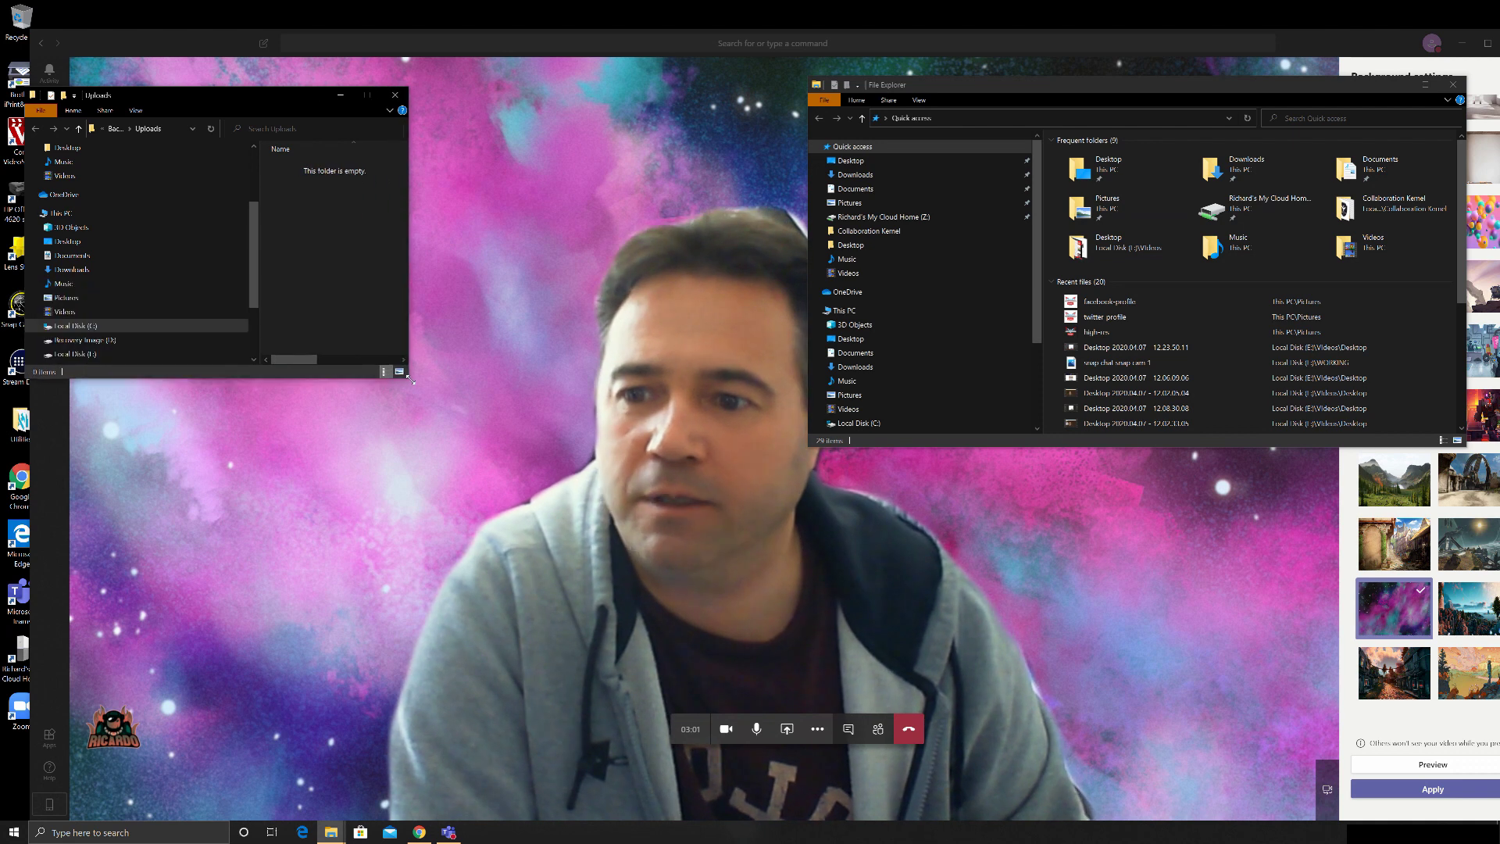
left_click(152, 301)
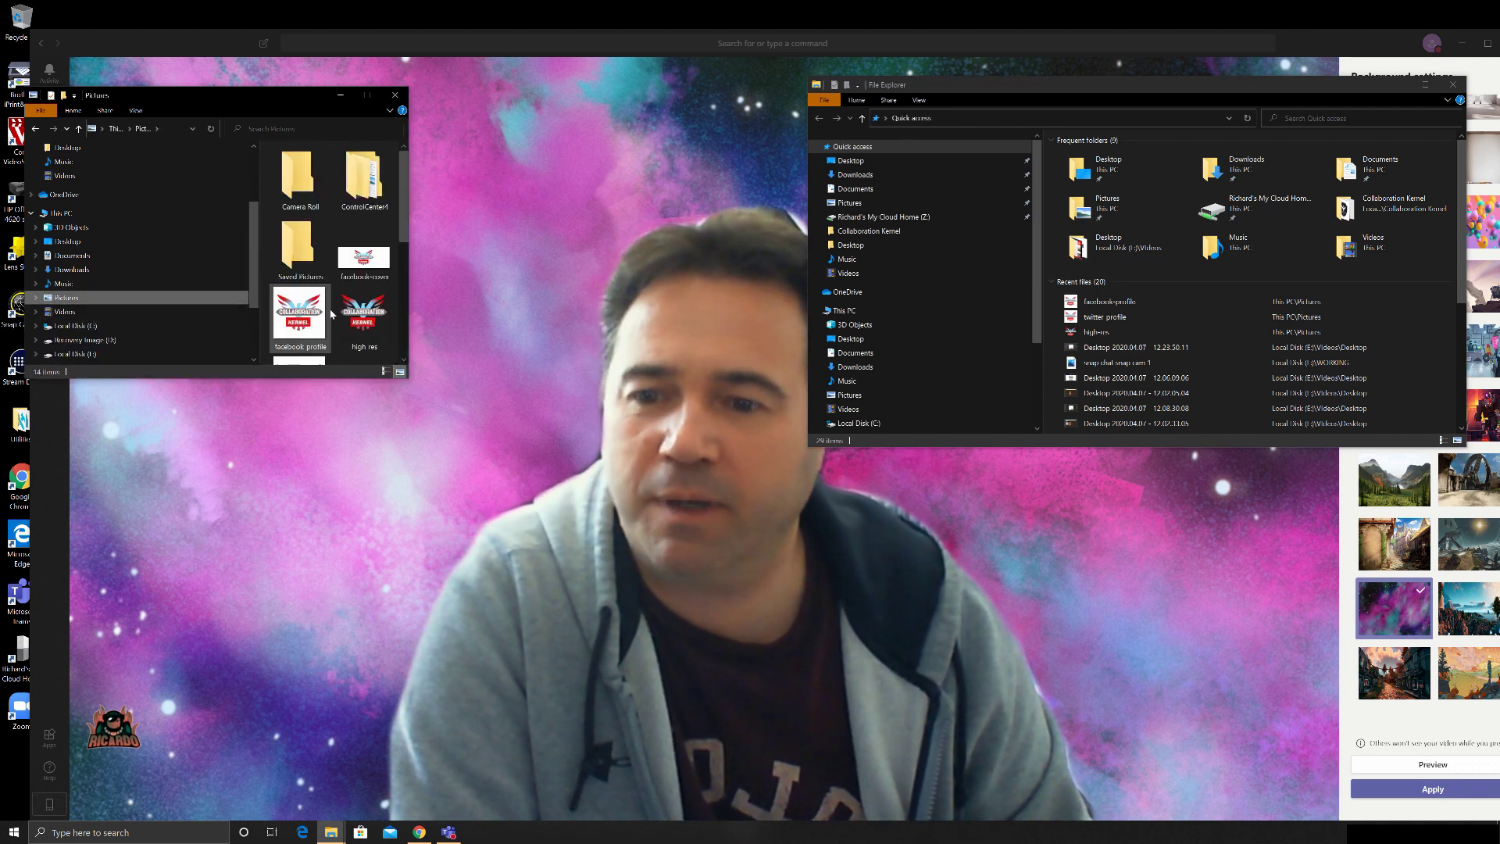
scroll(317, 326, "down", 3)
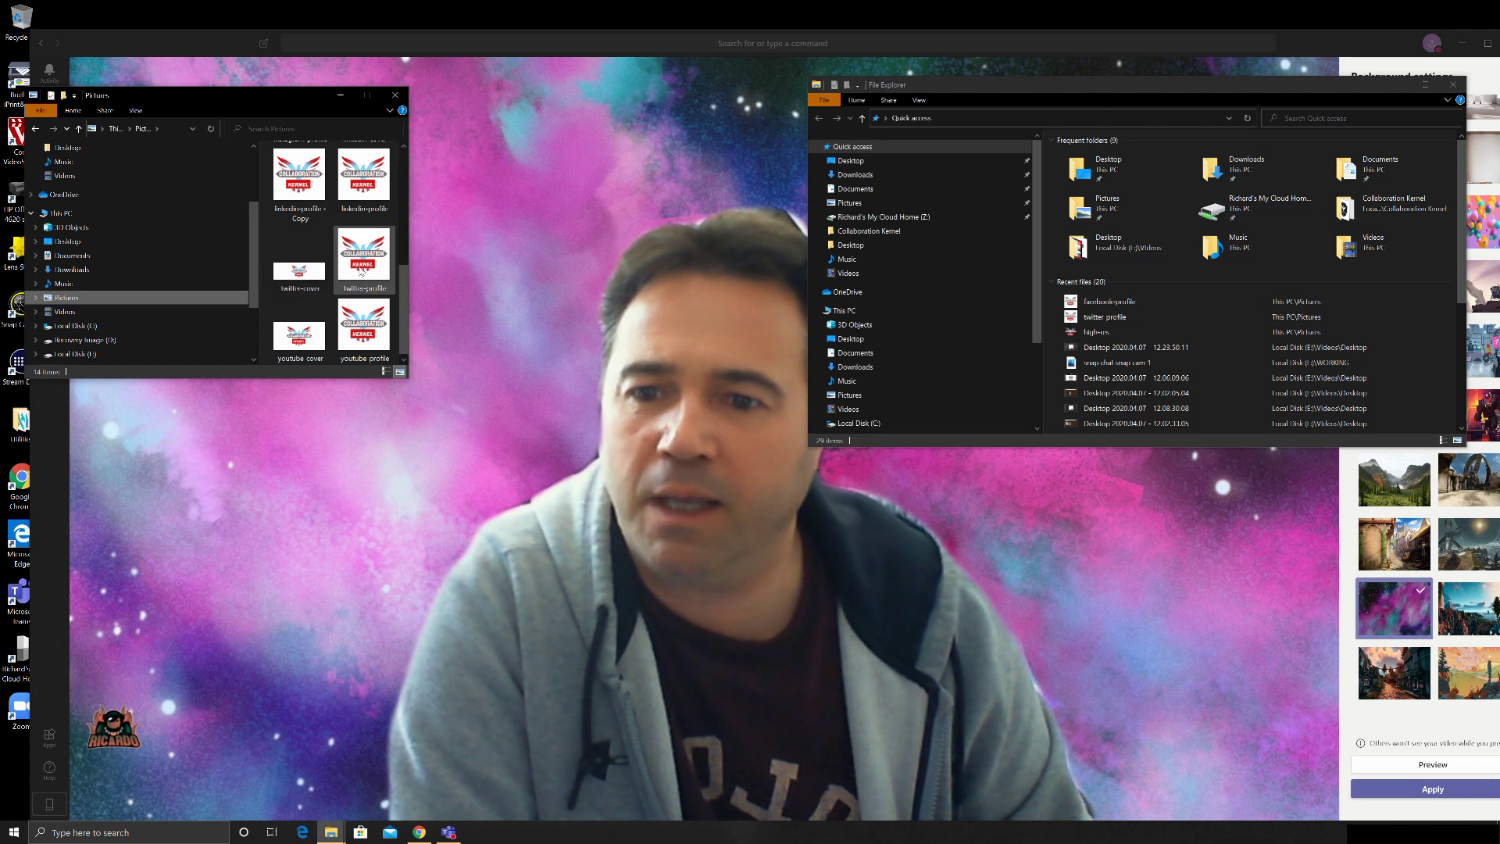
scroll(358, 283, "up", 5)
left_click(361, 293)
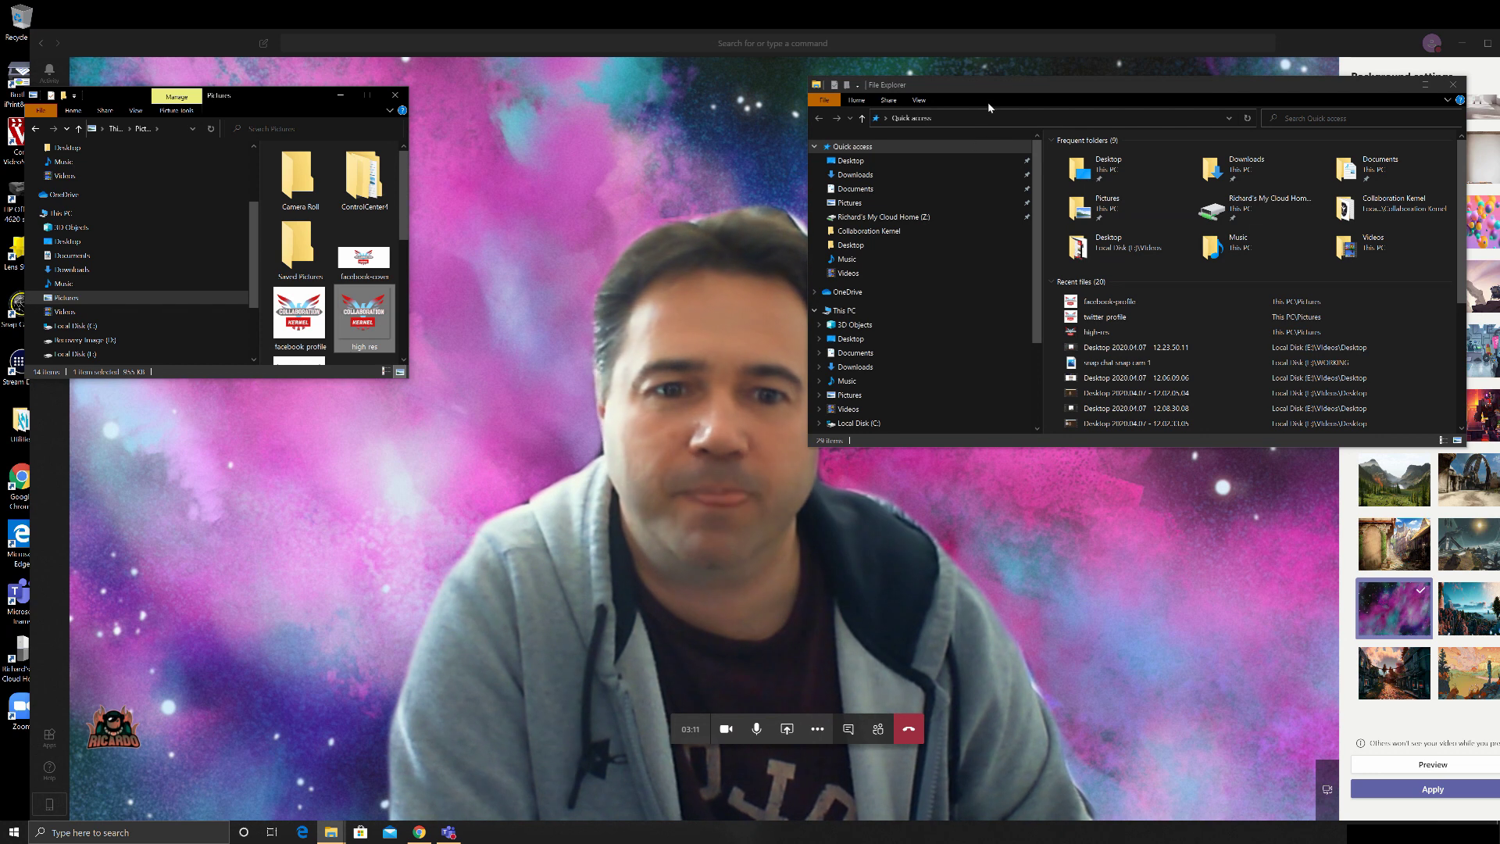
Close the Quick access window and reopen the Teams Backgrounds Uploads folder.
left_click_drag(988, 96, 881, 205)
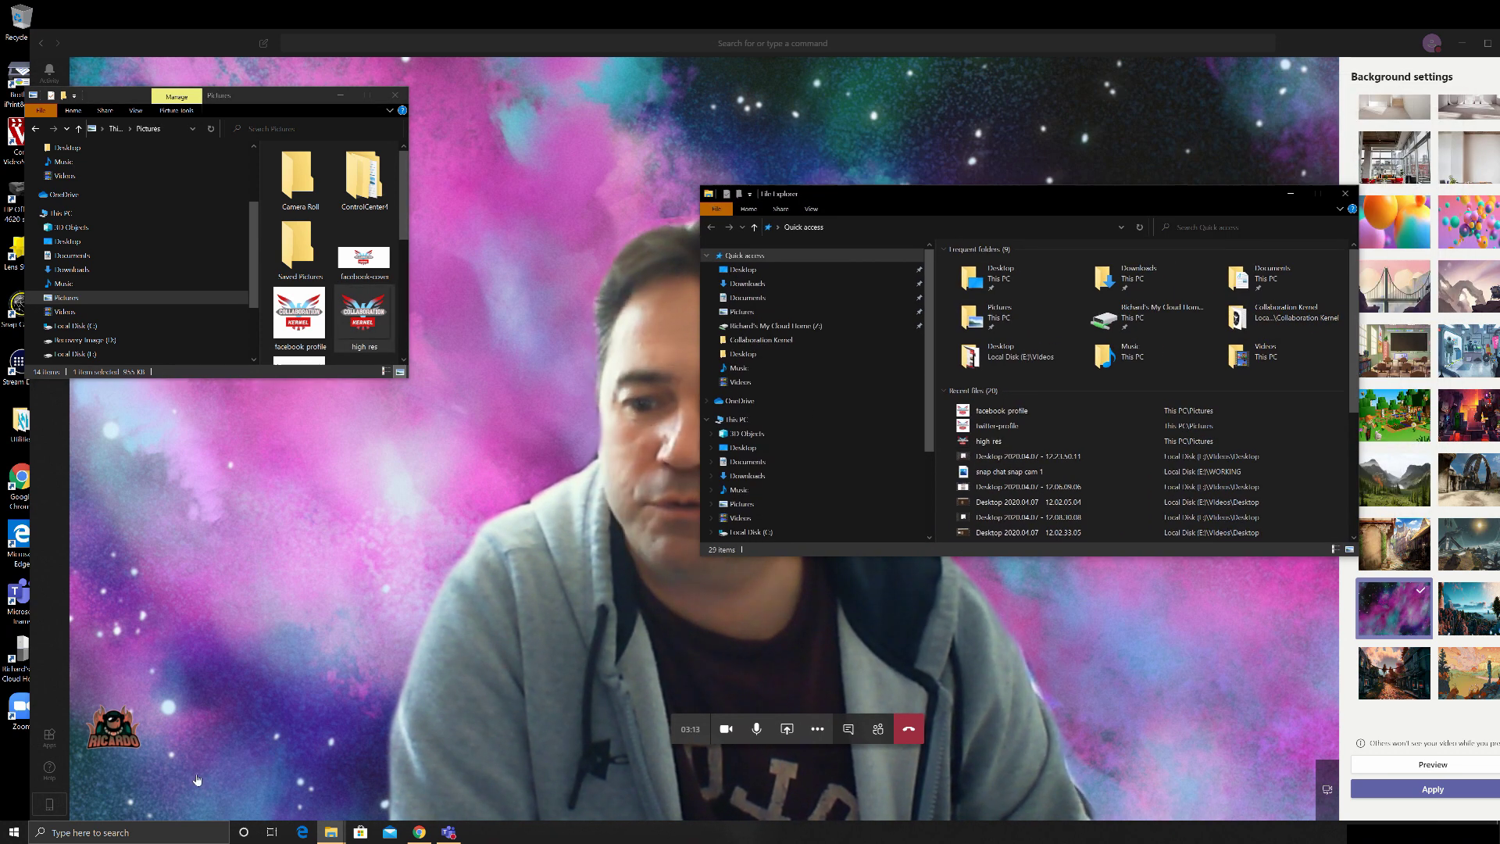
left_click(1345, 193)
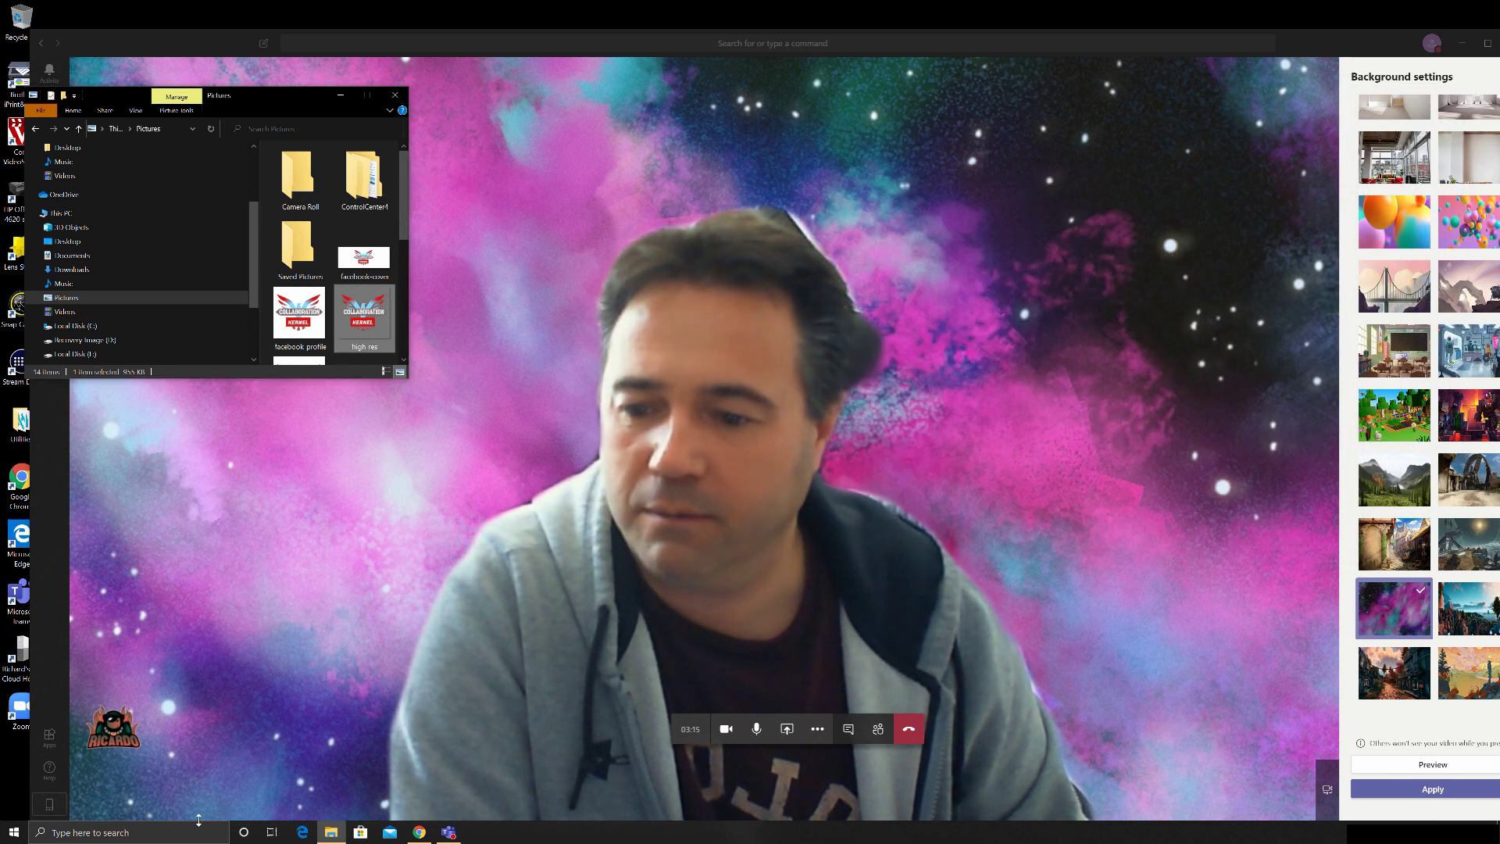
left_click(179, 833)
type("%APPDATA%\\Microsoft\\Teams\\Backgrounds\\Uploads")
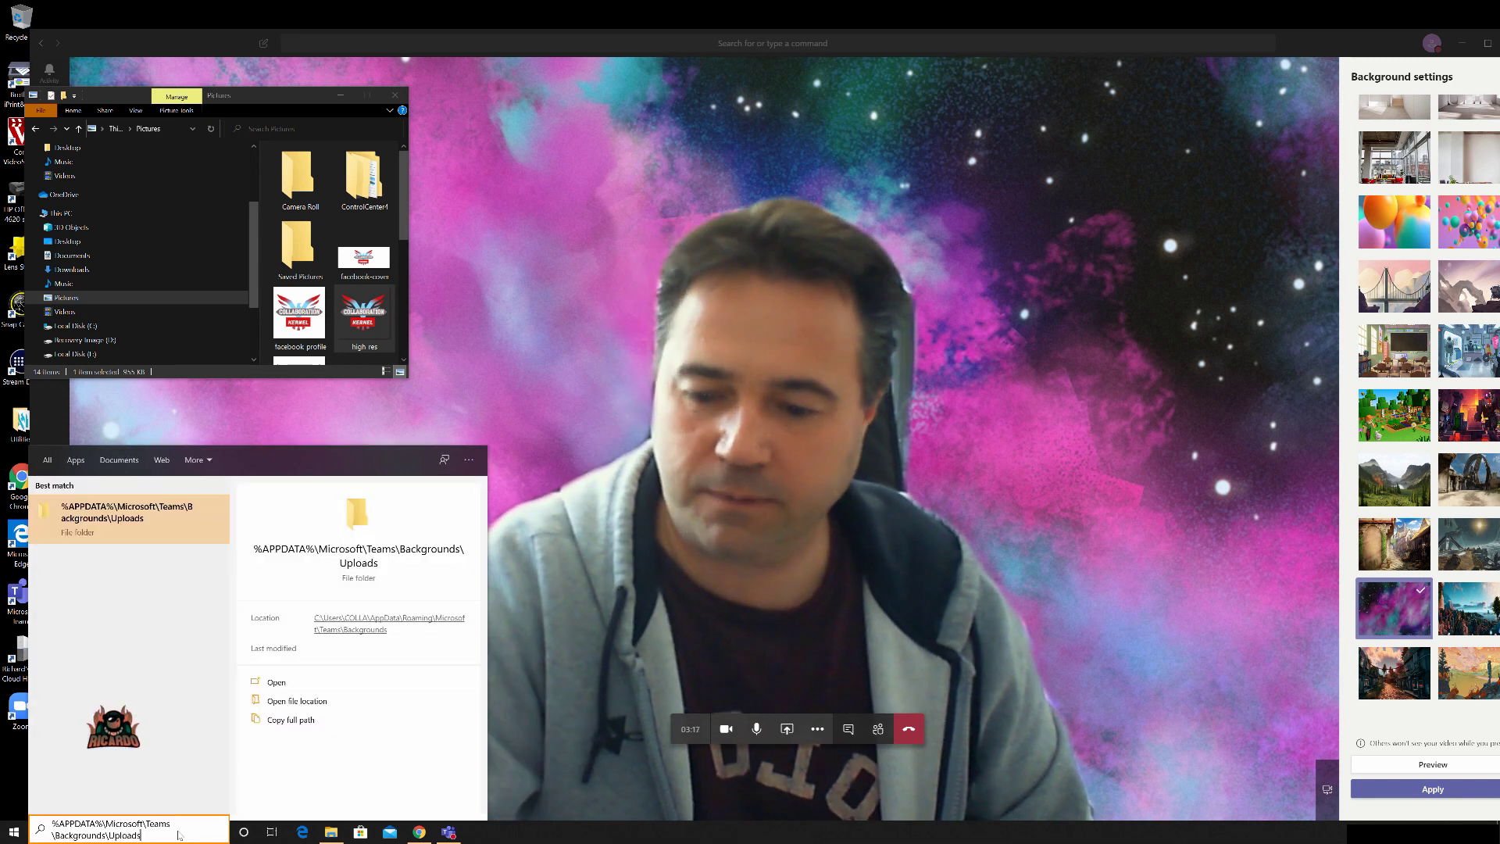
key("Return")
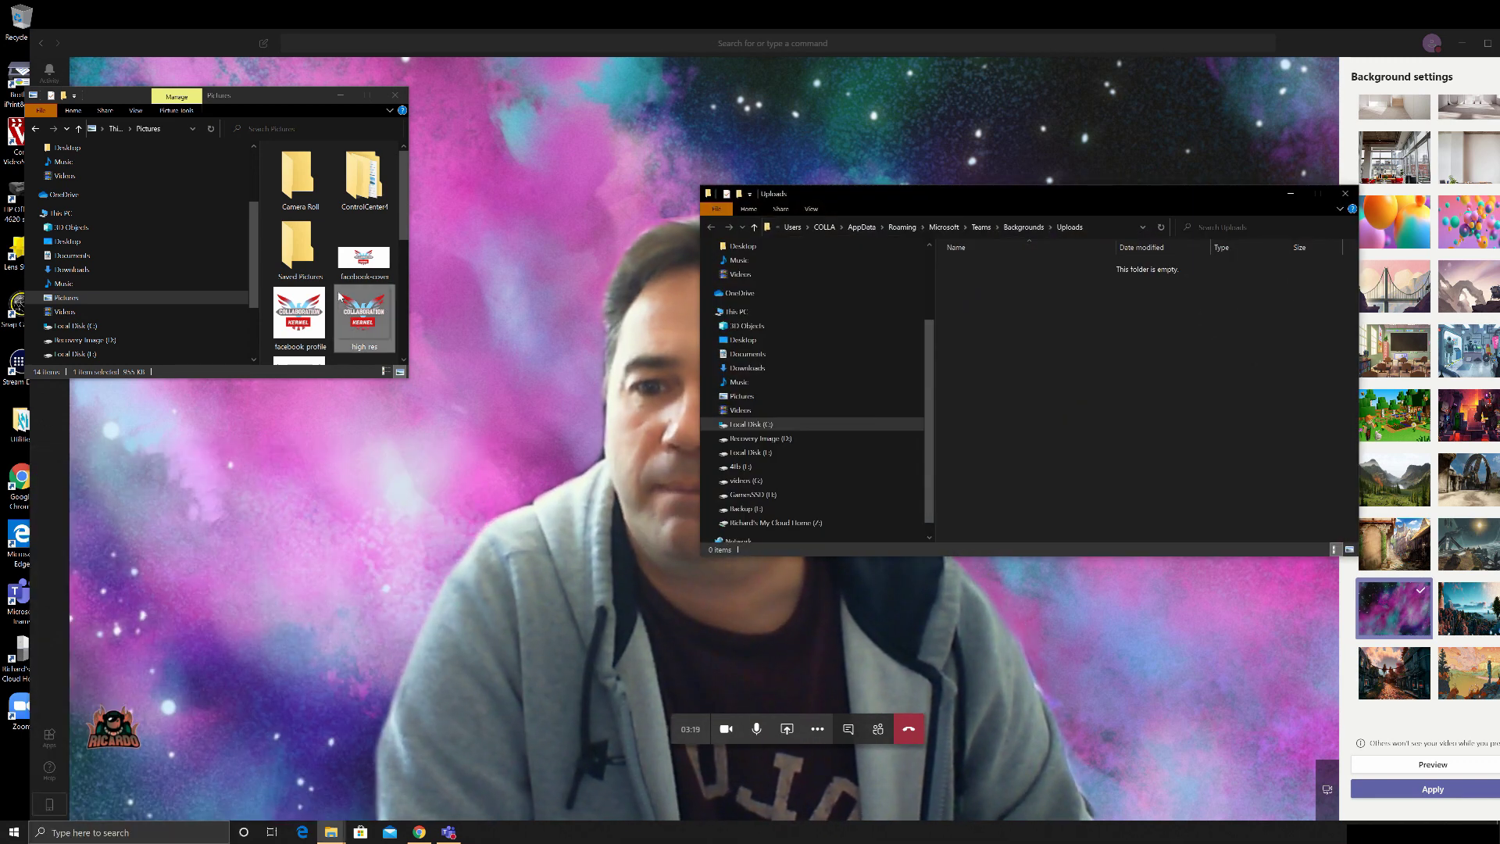
Copy the high res image into the Uploads folder and return to the Teams call.
left_click_drag(373, 322, 370, 318)
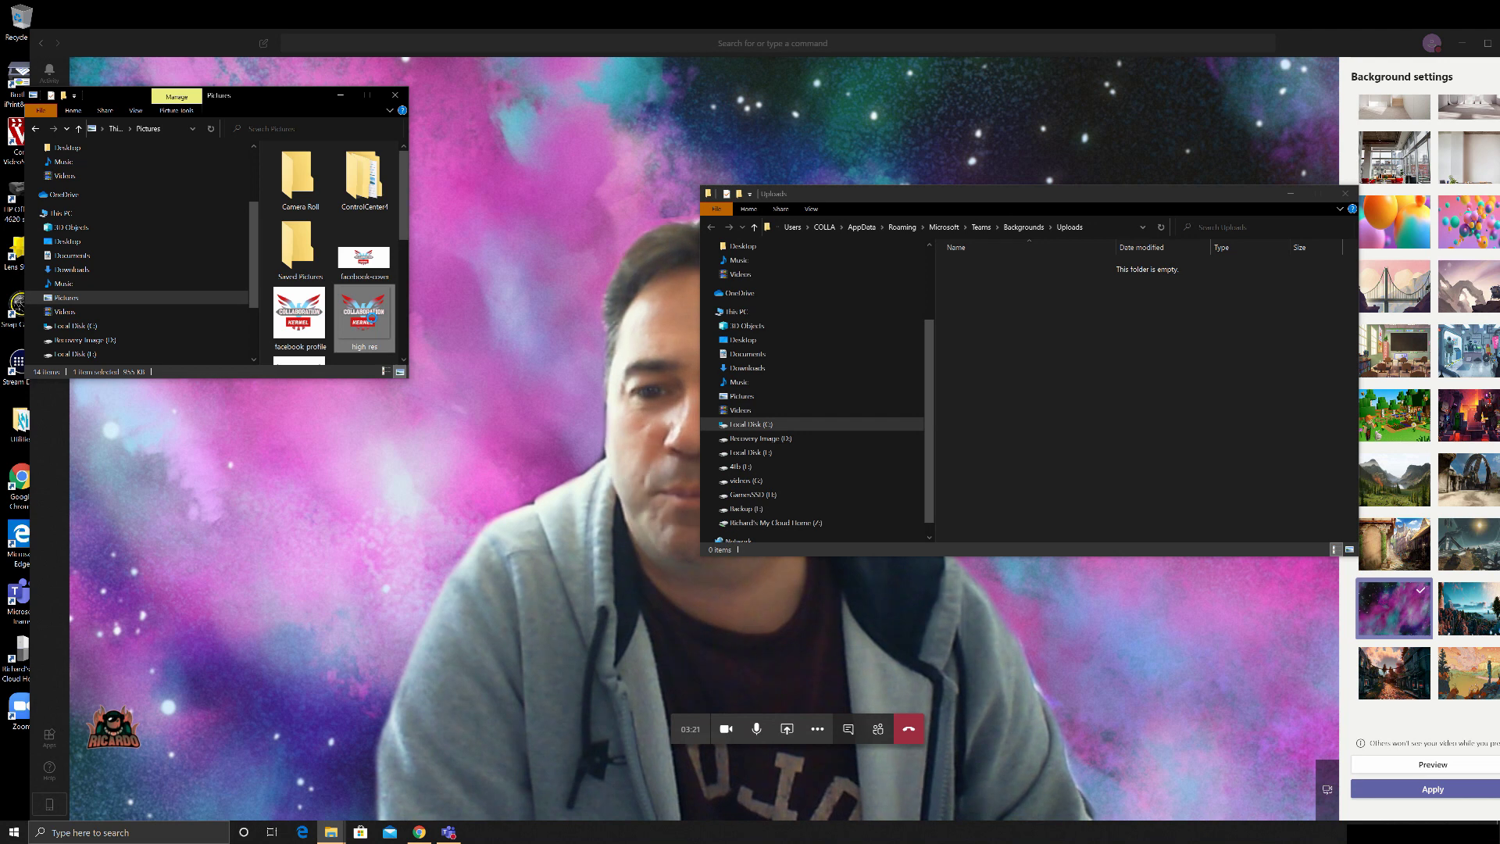
right_click(365, 312)
left_click(421, 645)
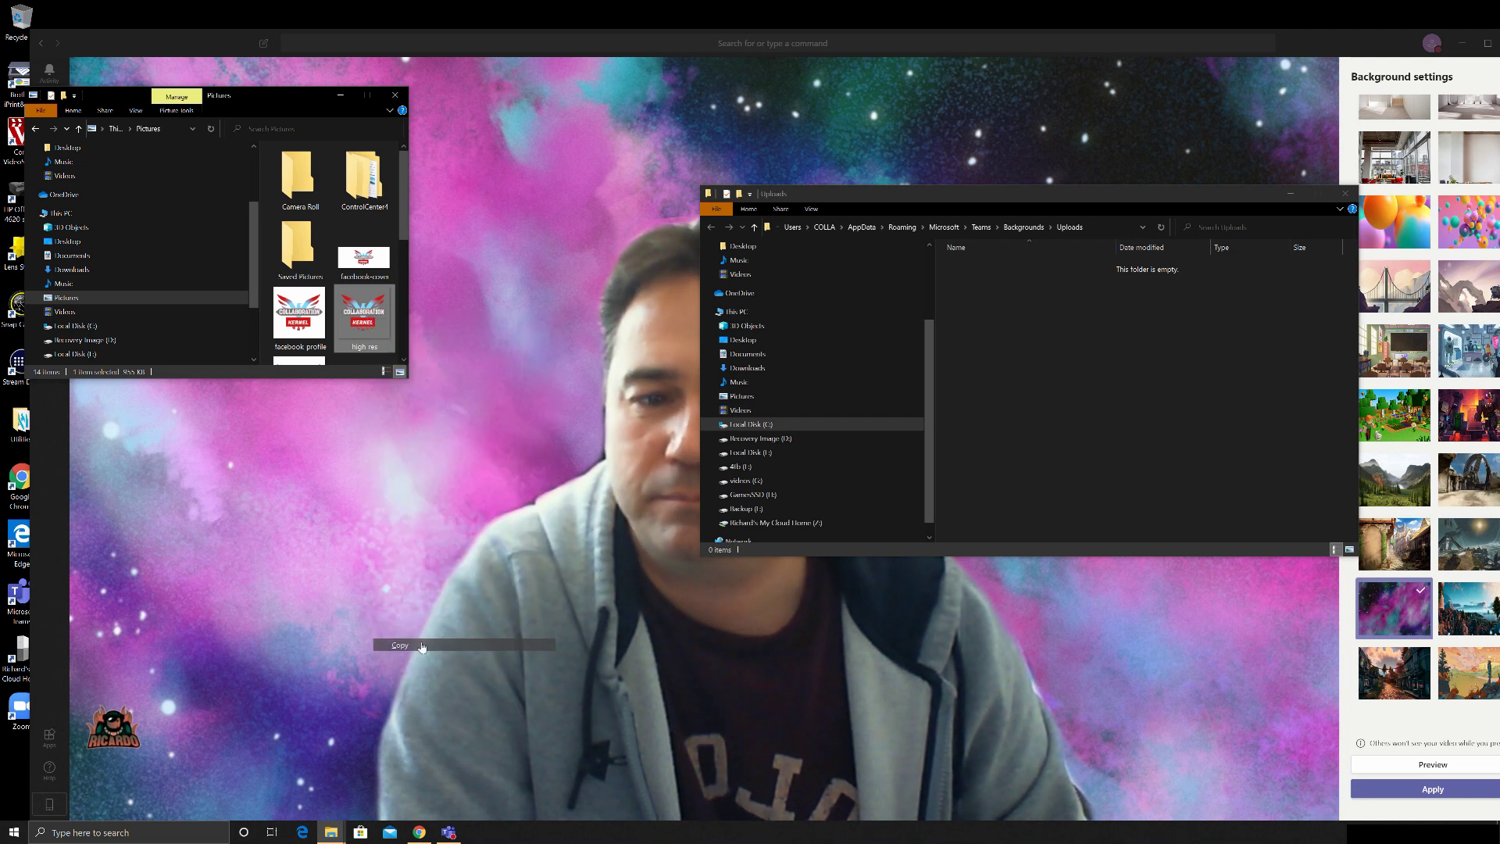
left_click(1036, 425)
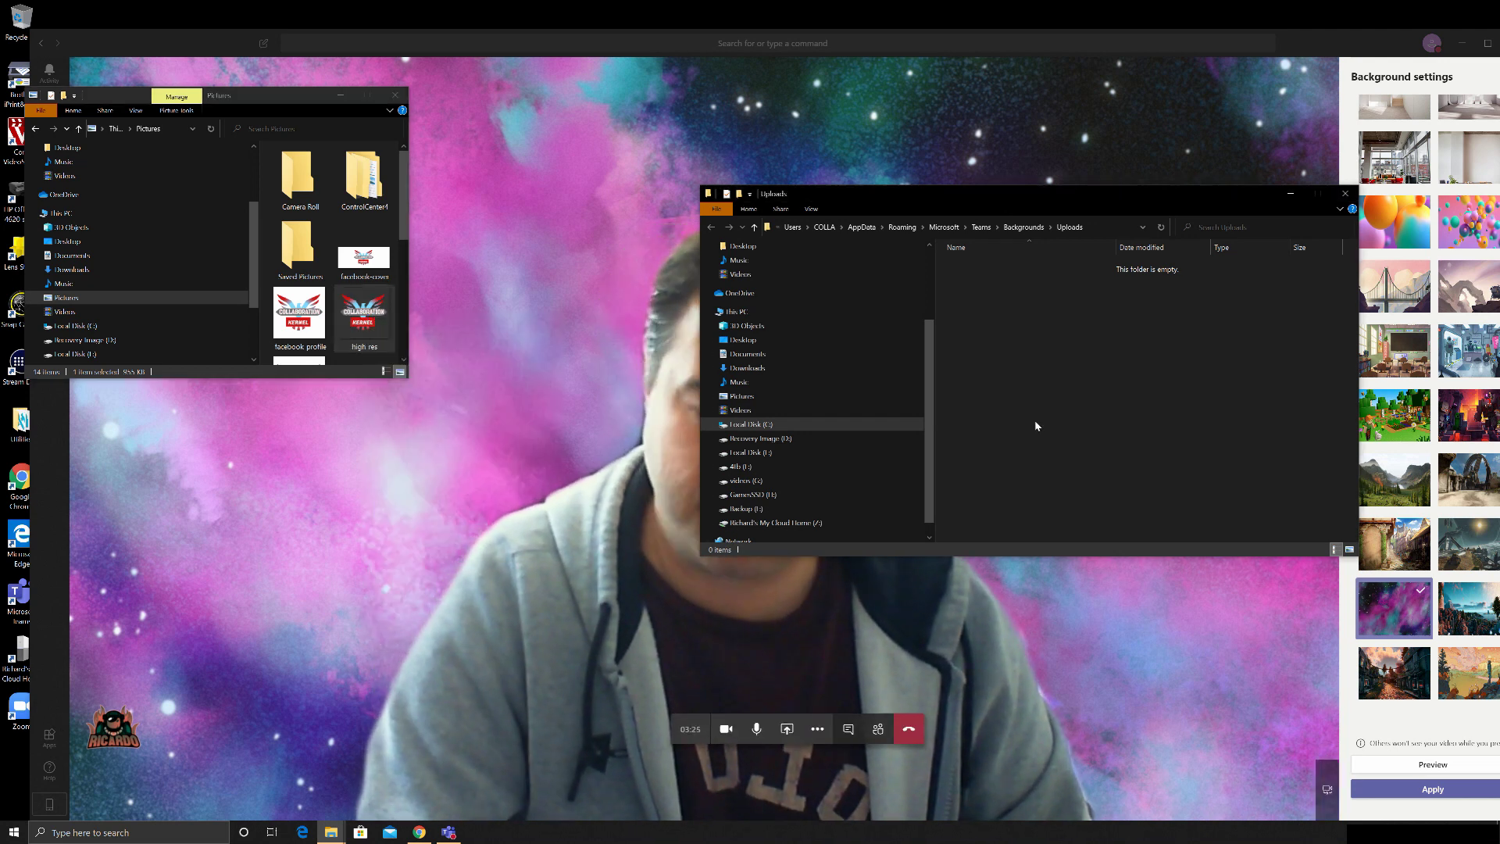
key("ctrl+v")
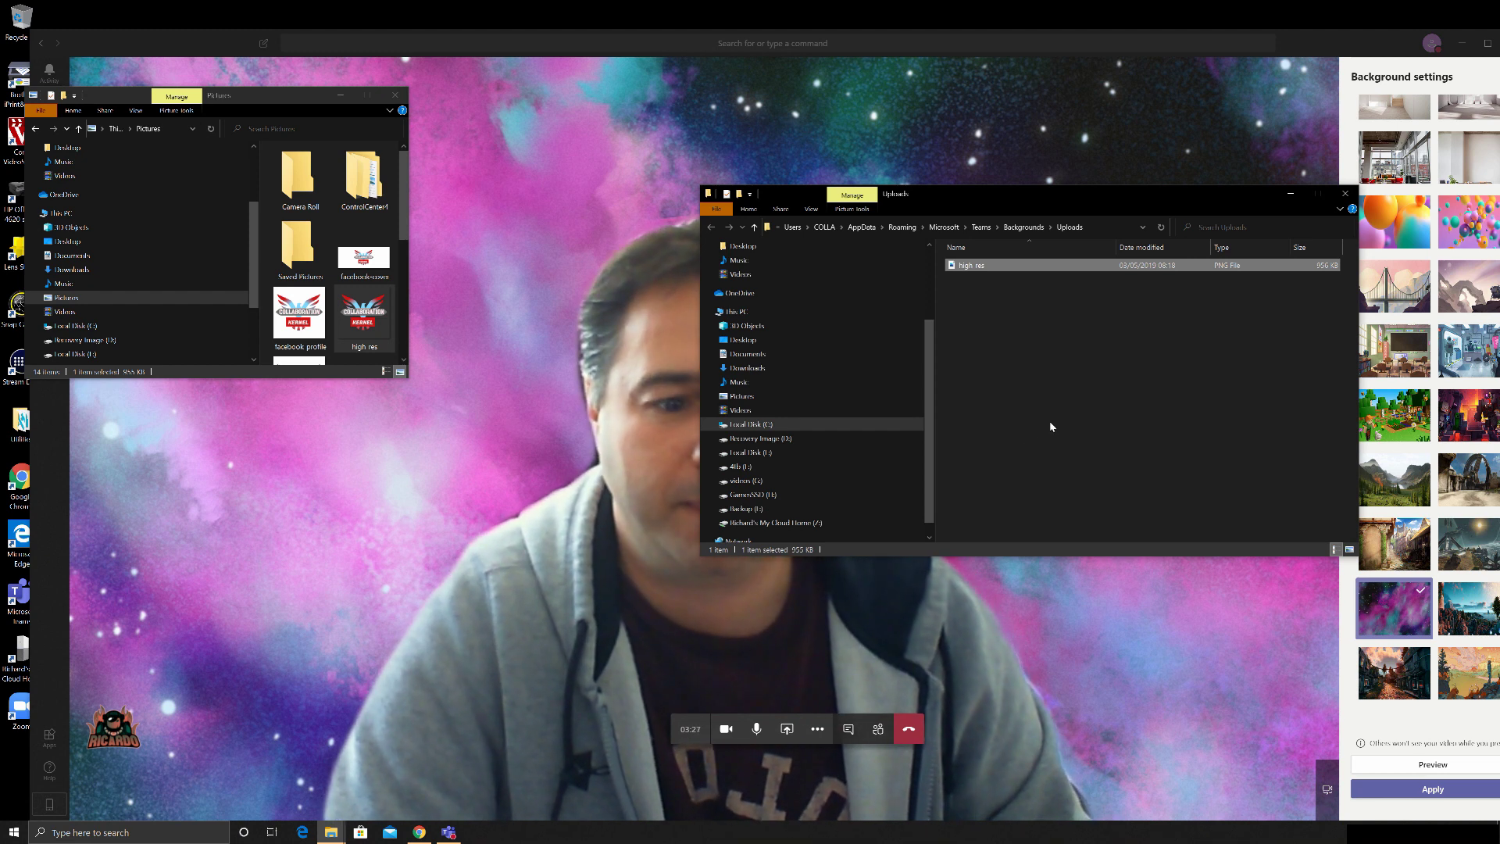
left_click(1054, 425)
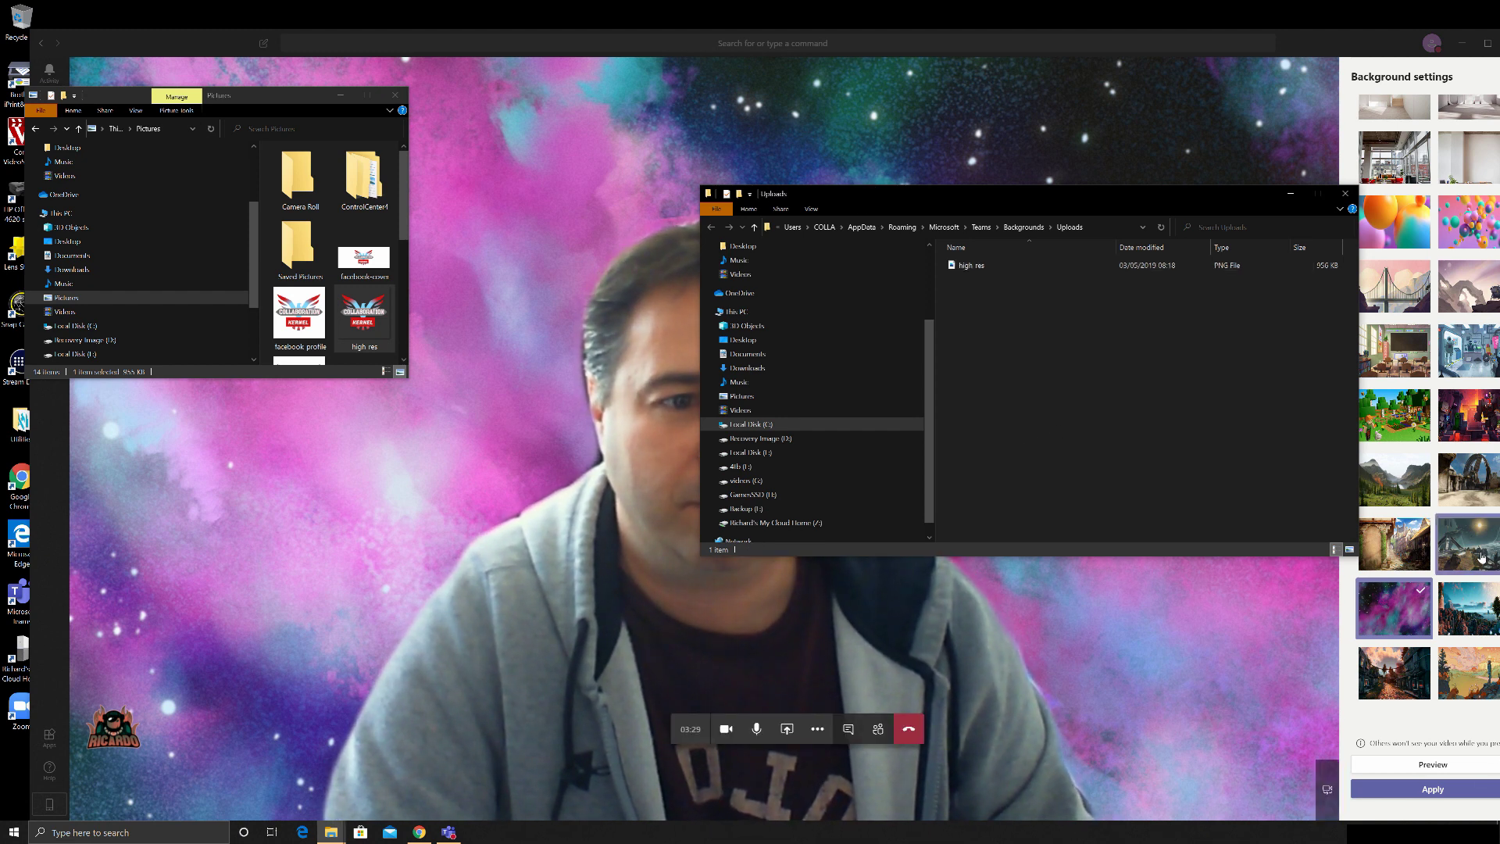
left_click(1300, 672)
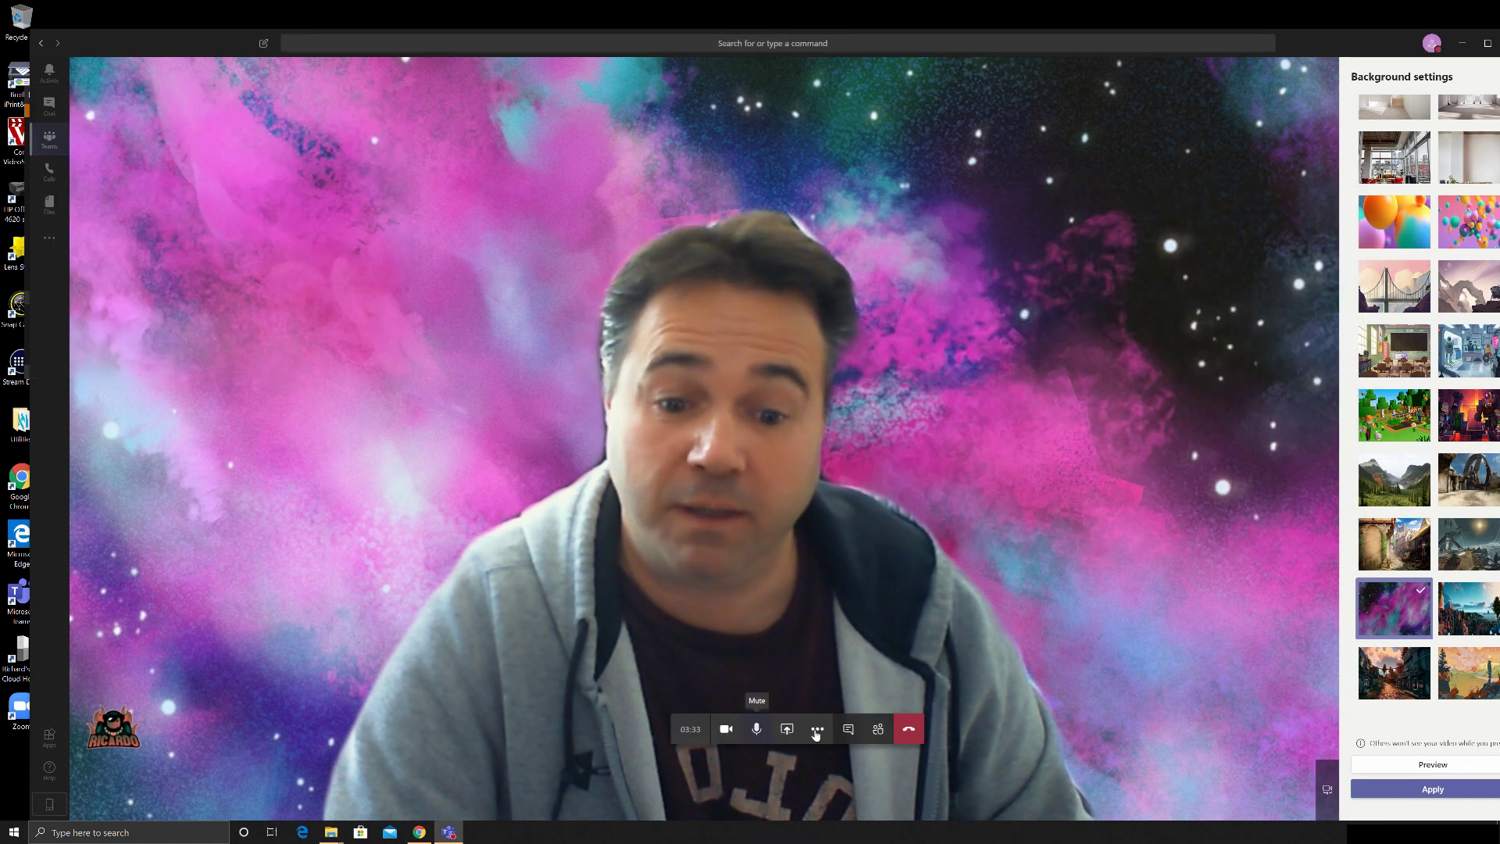
Turn the camera off, hang up, and start a new G Suite meeting with video on.
key("ctrl+shift+o")
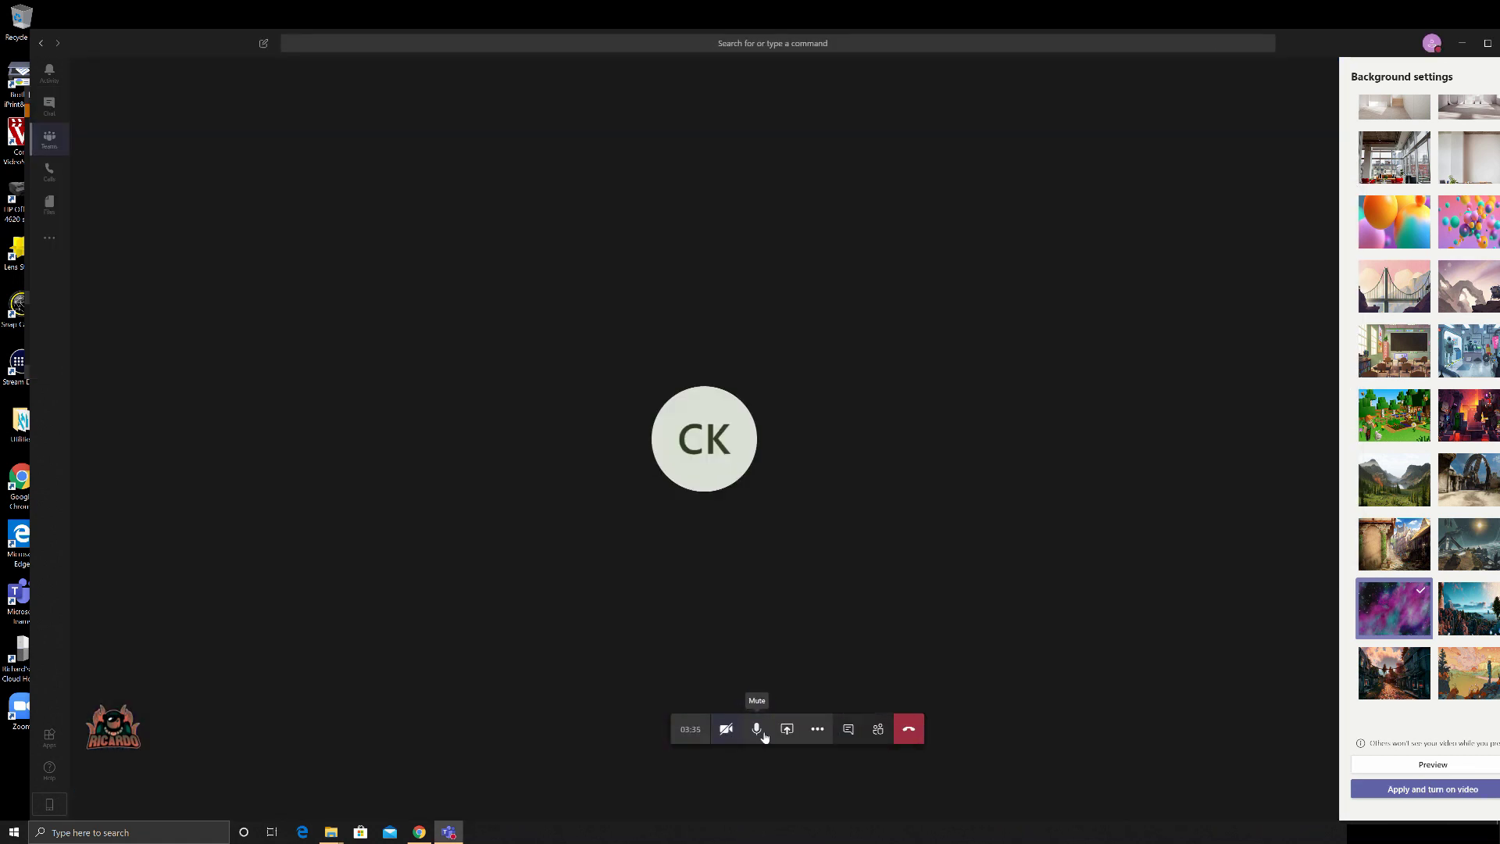
left_click(908, 730)
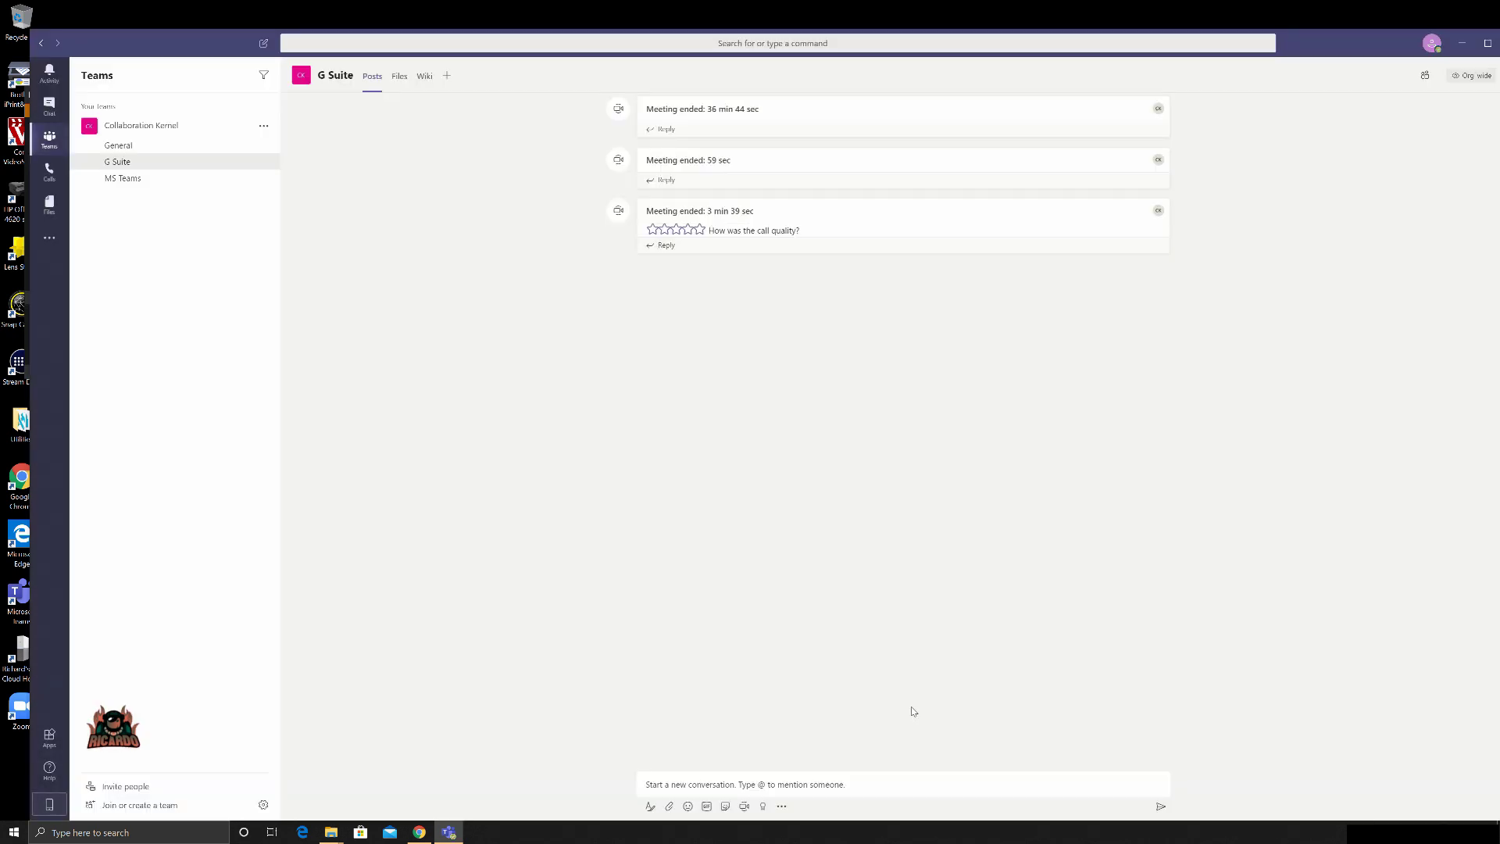
left_click(746, 807)
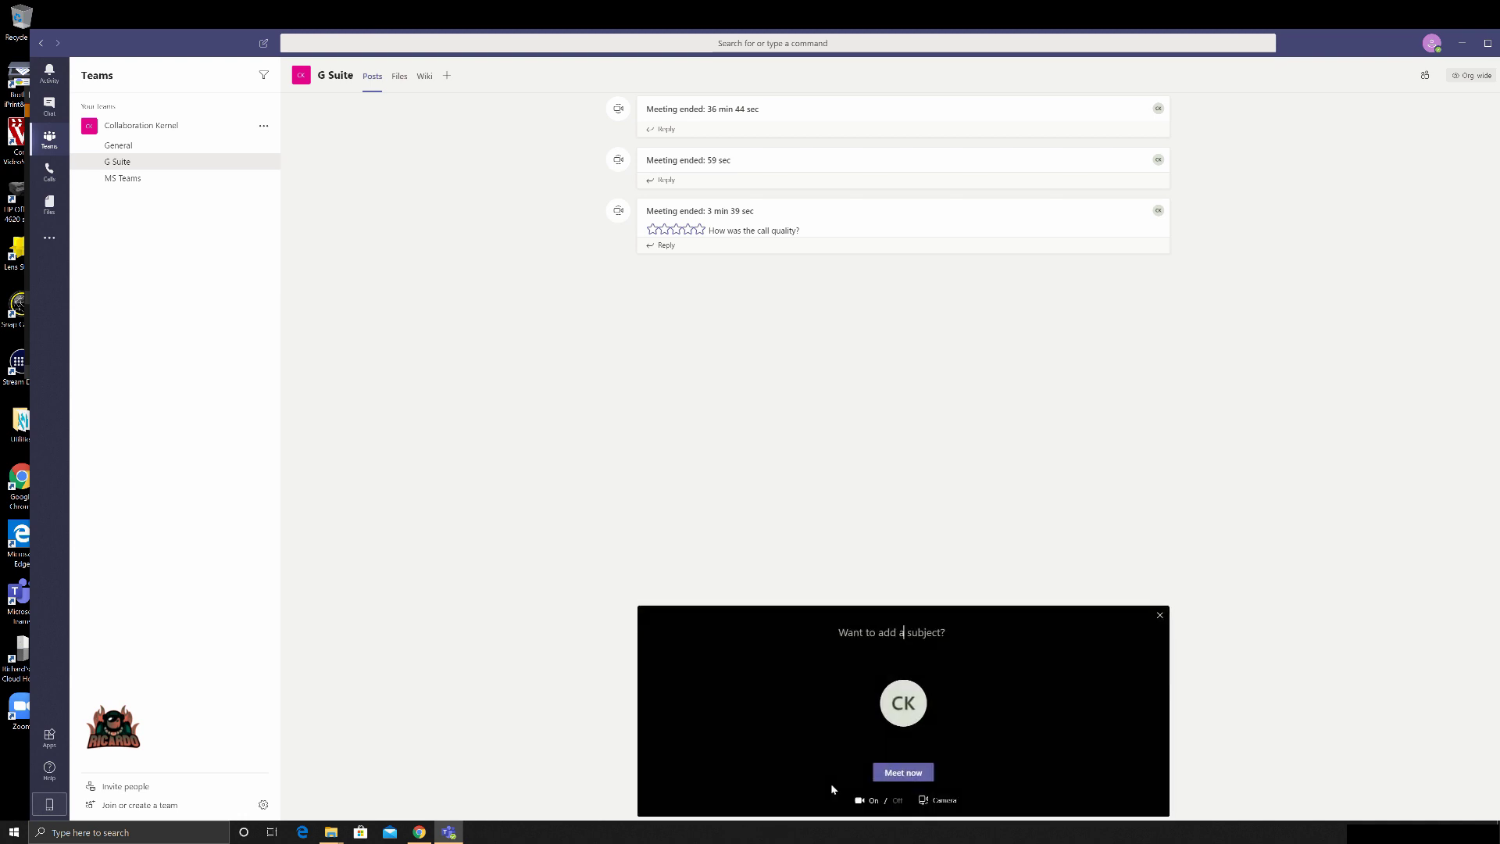
left_click(904, 772)
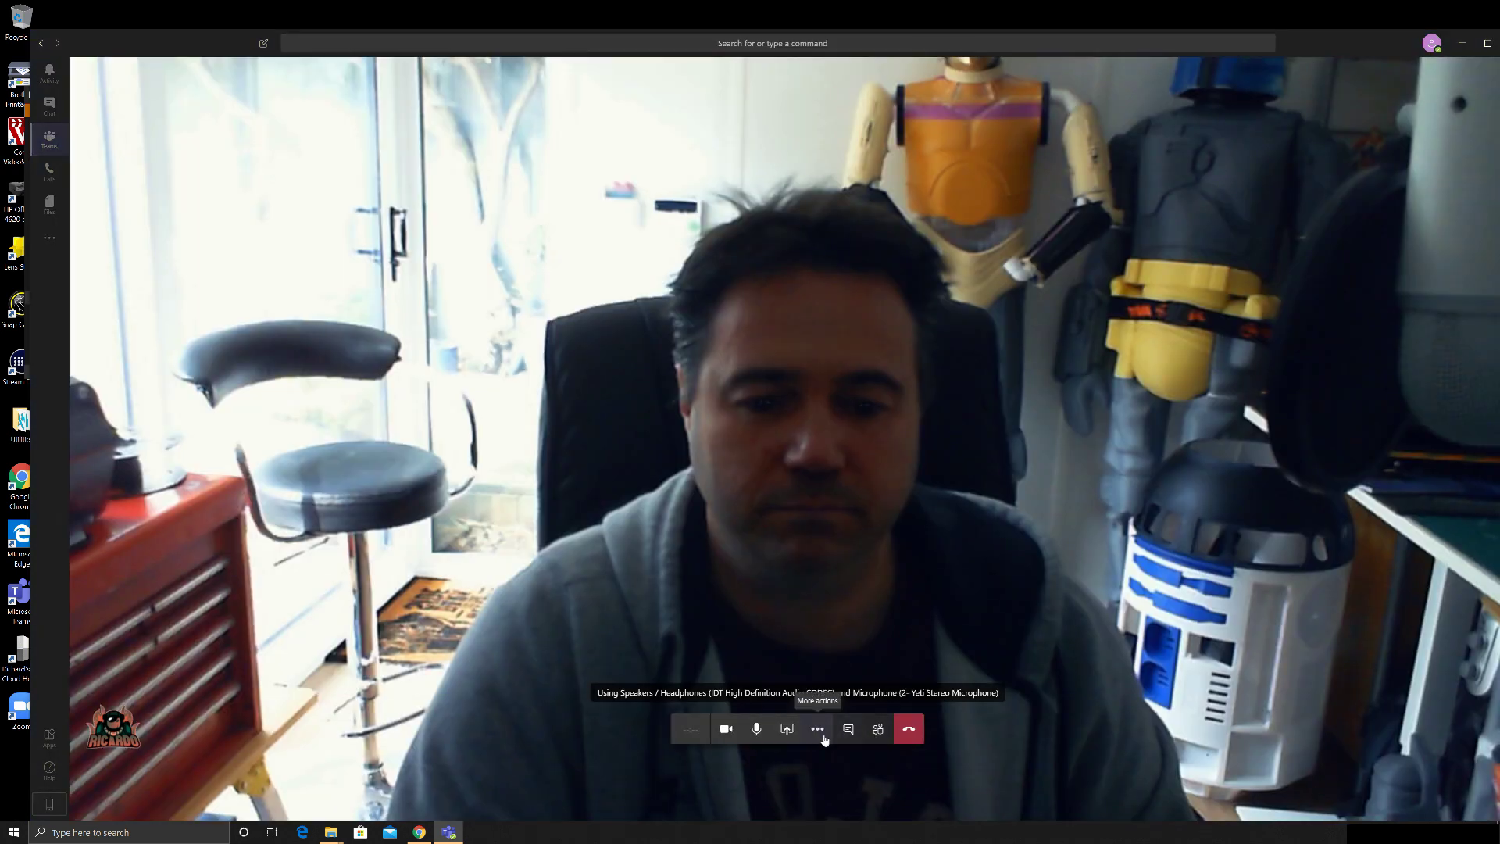
Apply the uploaded Collaboration Kernel logo background, then switch to the village scene.
left_click(817, 728)
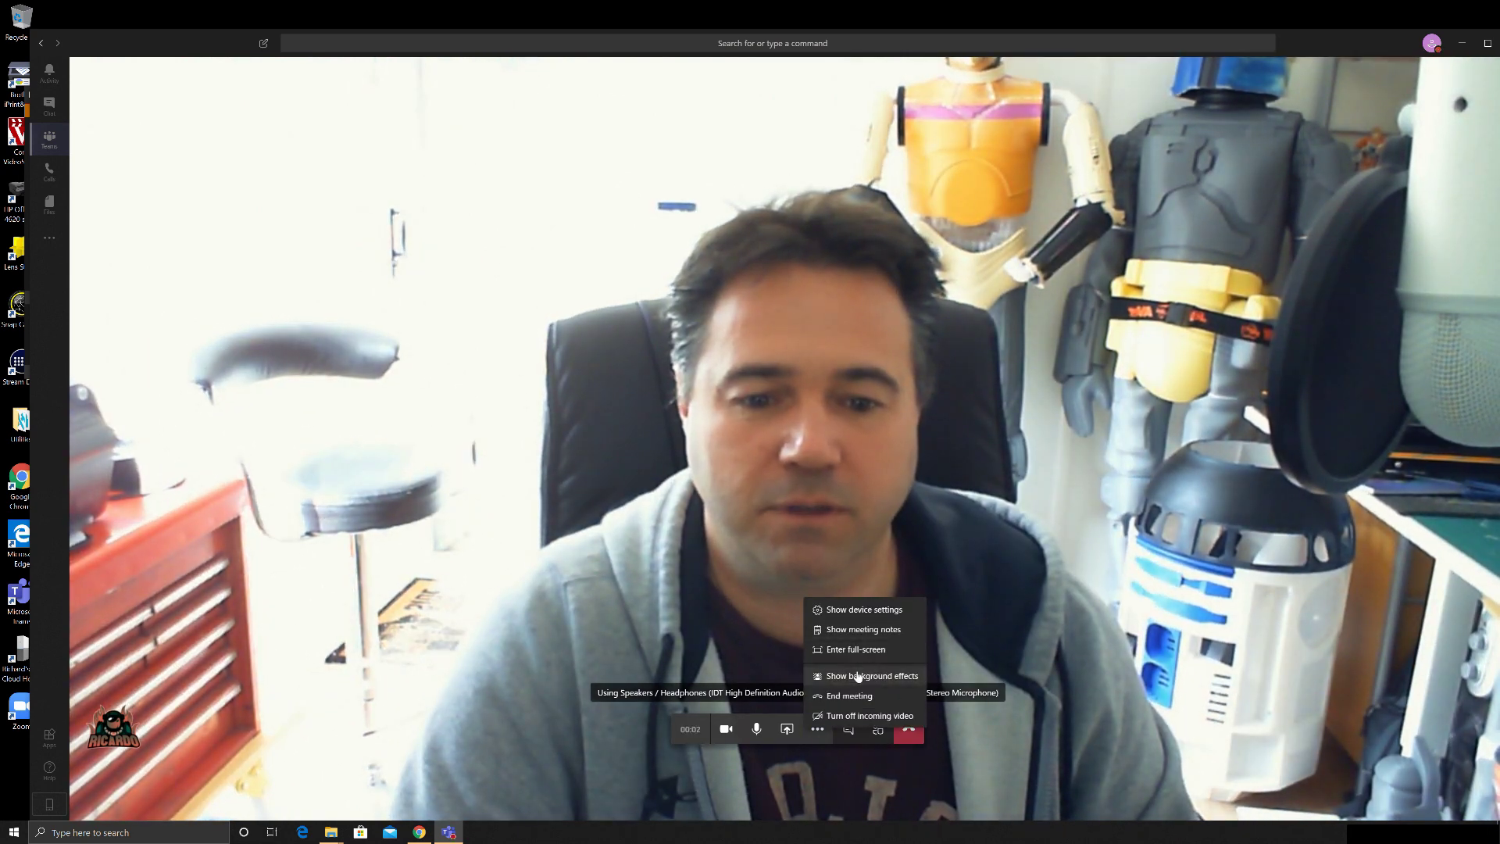
left_click(860, 675)
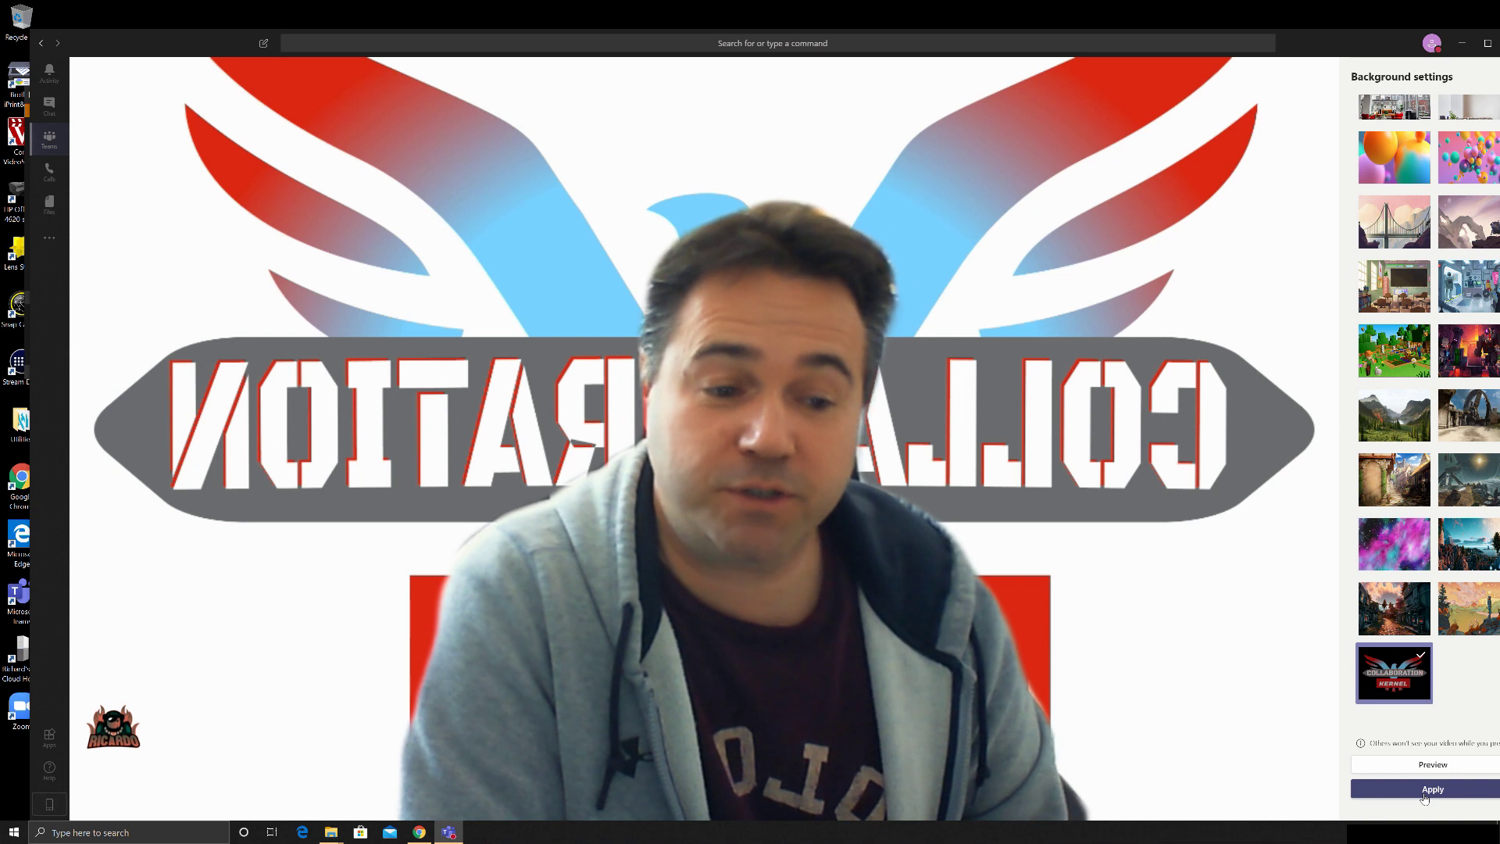
left_click(1423, 797)
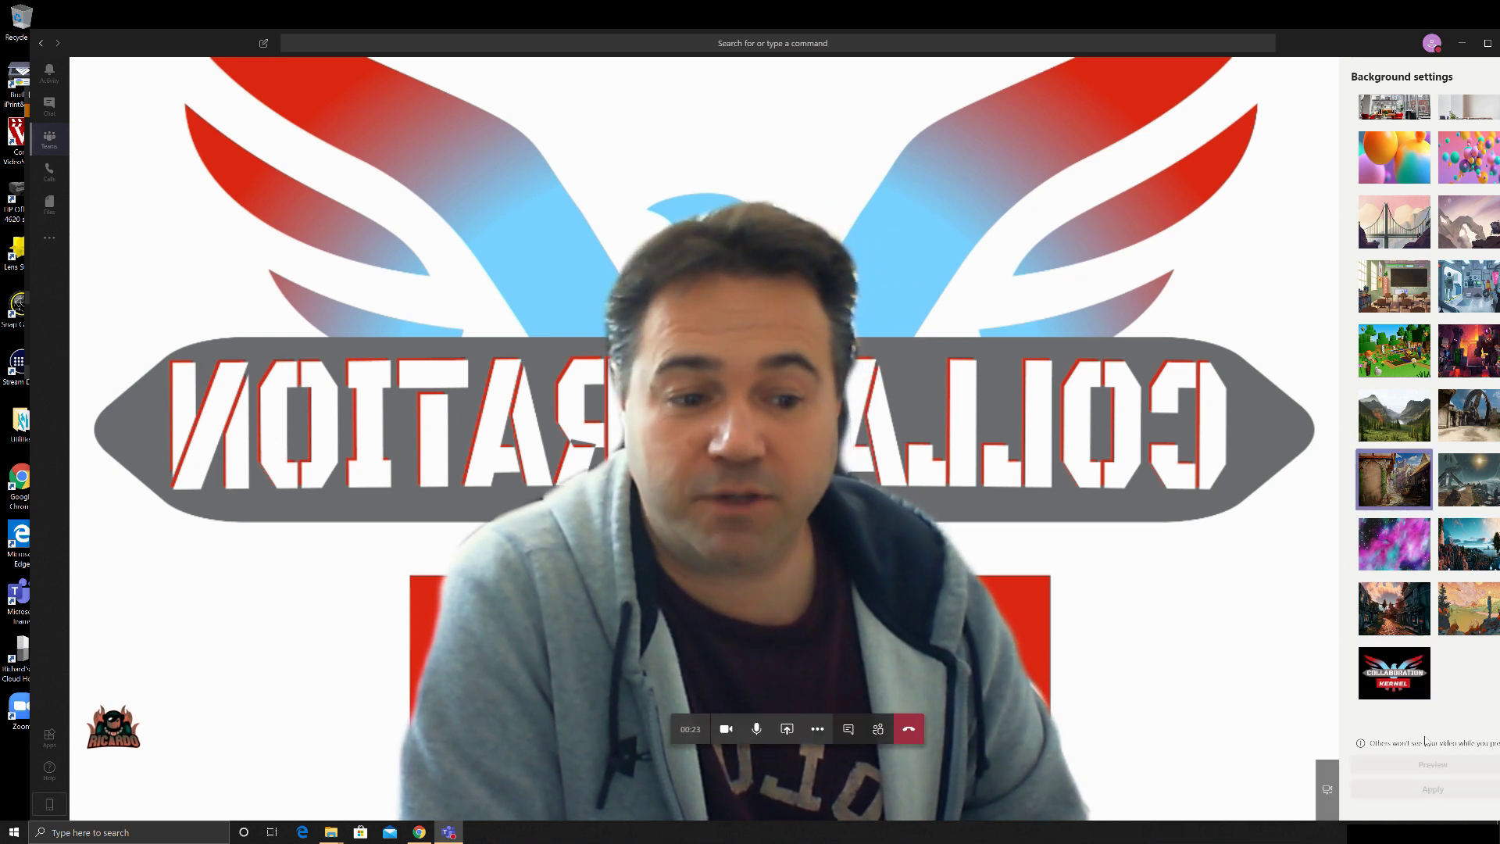
left_click(1432, 789)
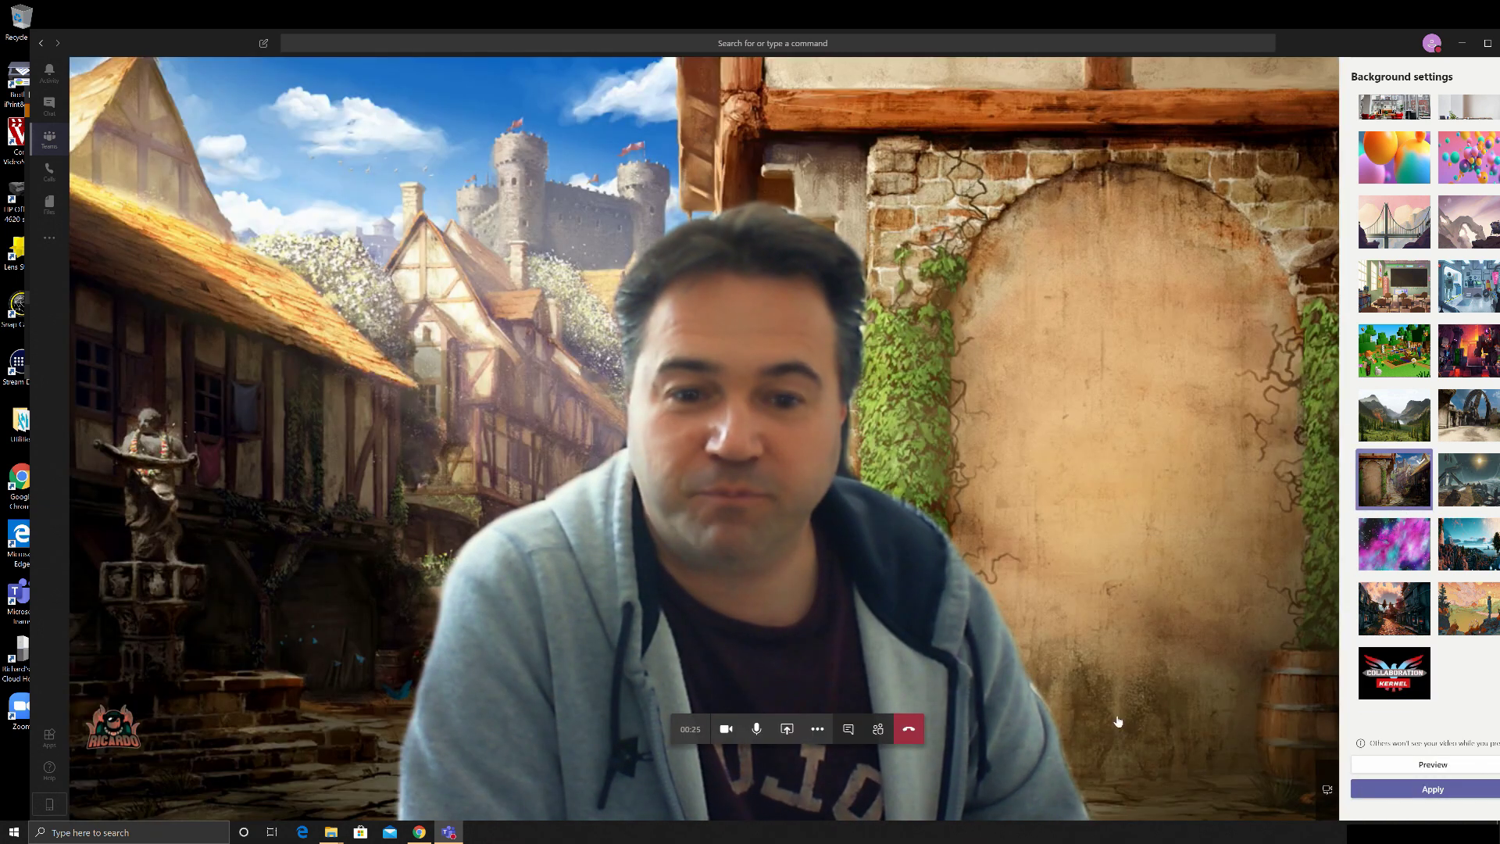
left_click(1382, 358)
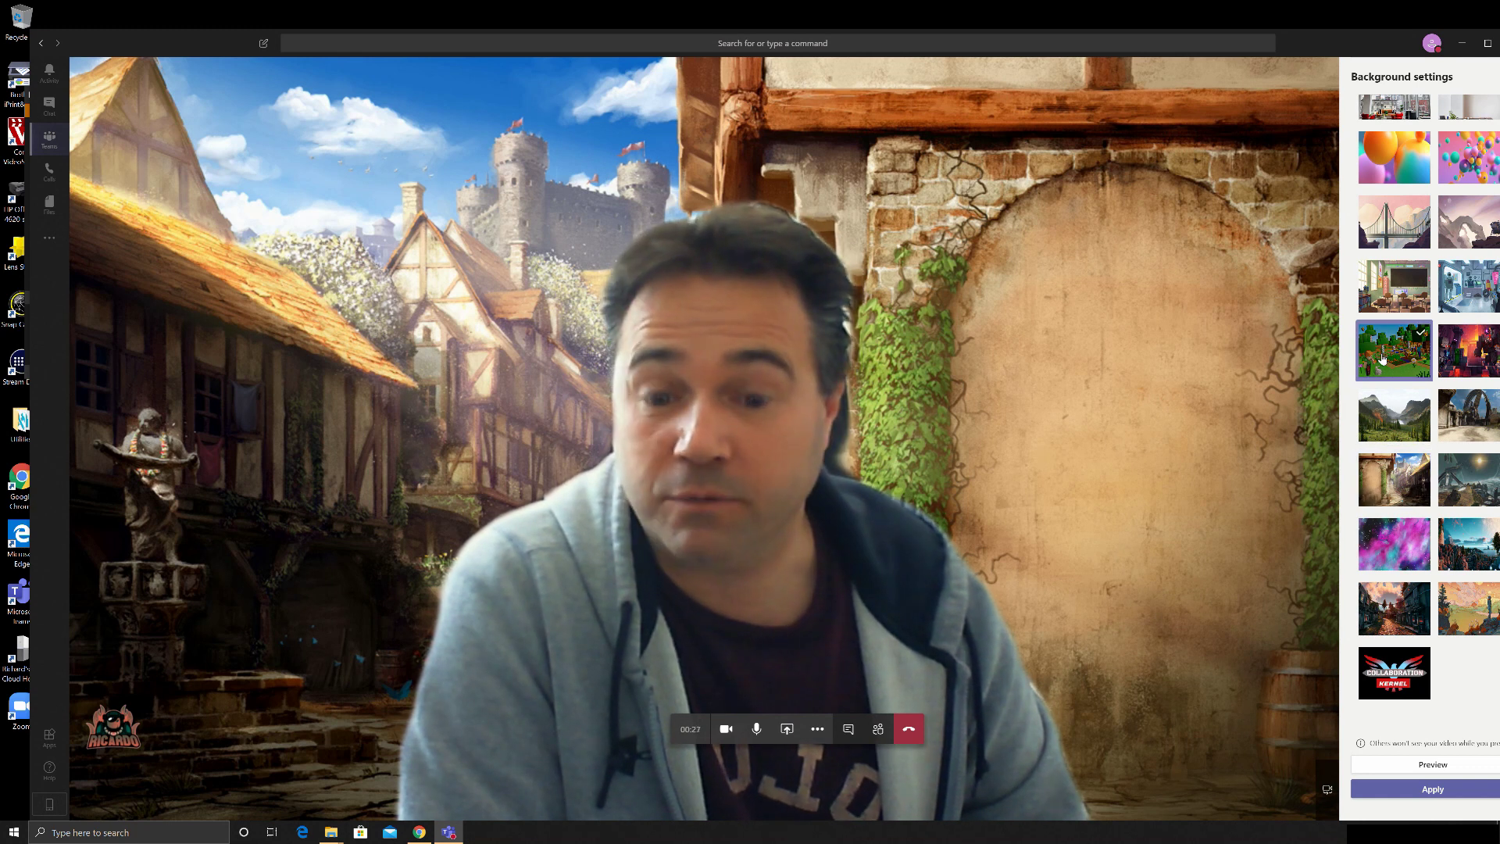